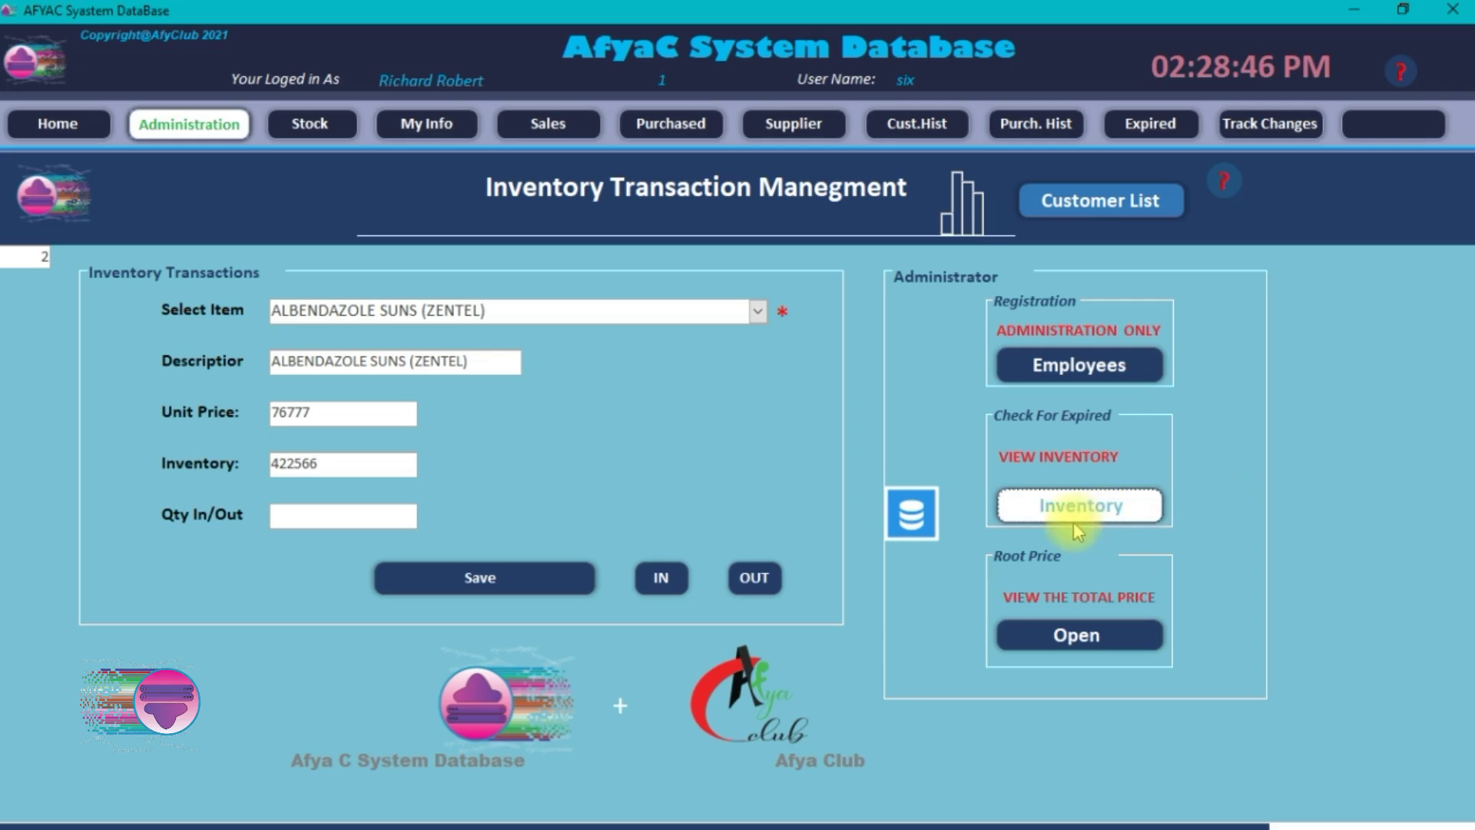
Open the inventory list used to check for expired items from the Administration page
{"action": "left_click", "coordinate": [95, 130]}
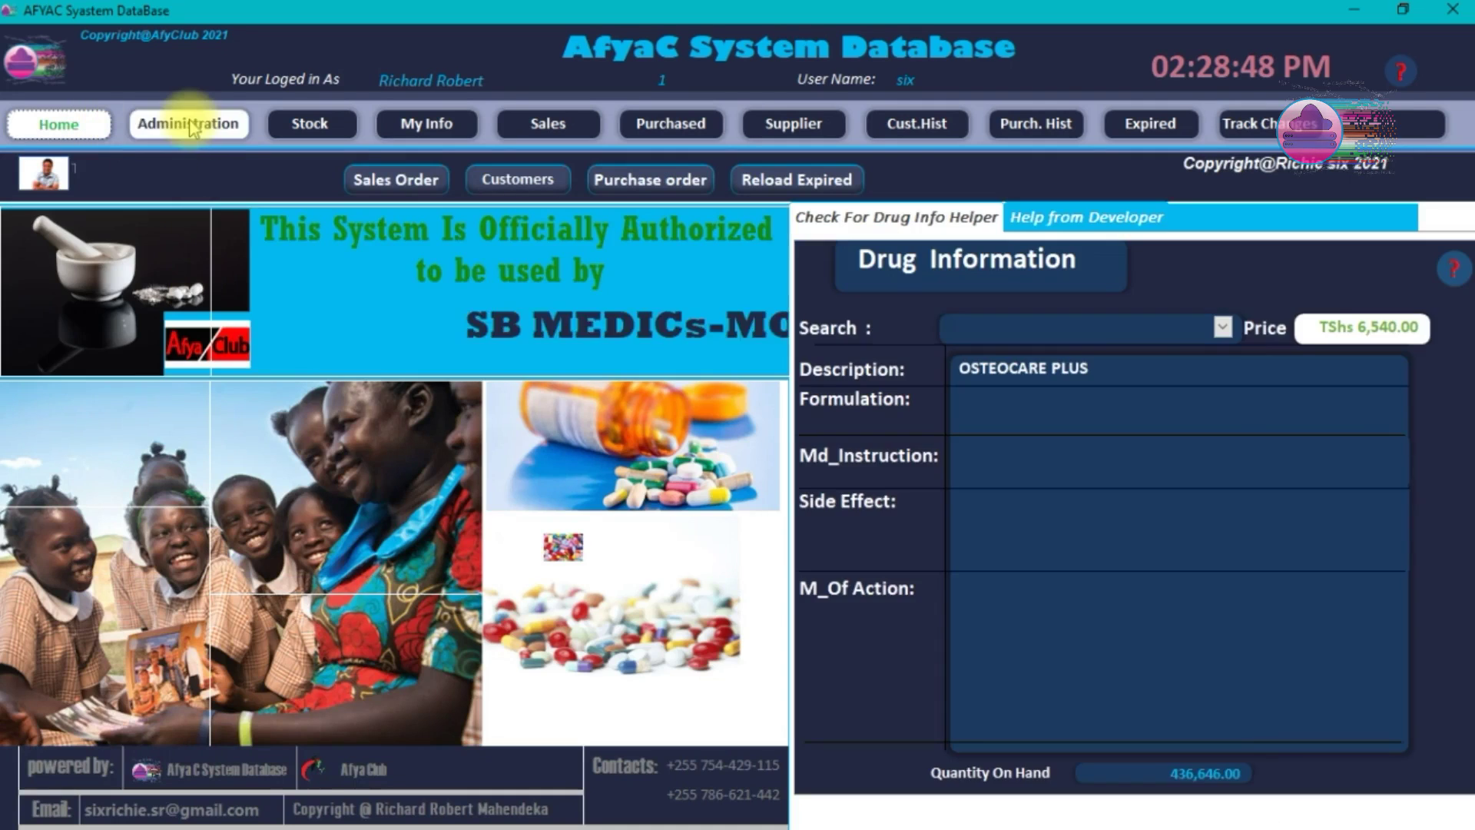
{"action": "left_click", "coordinate": [190, 127]}
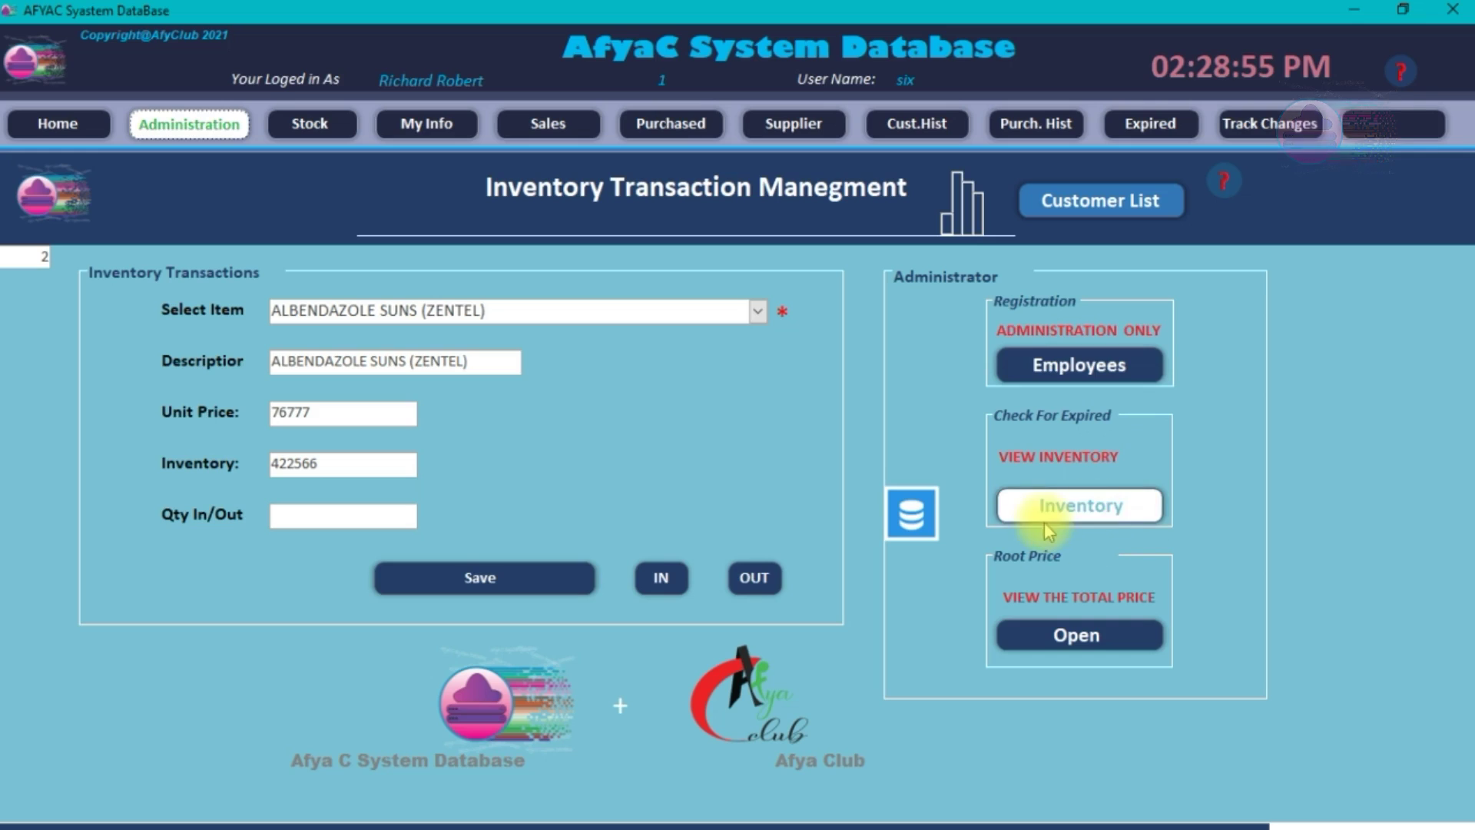
{"action": "left_click", "coordinate": [1084, 506]}
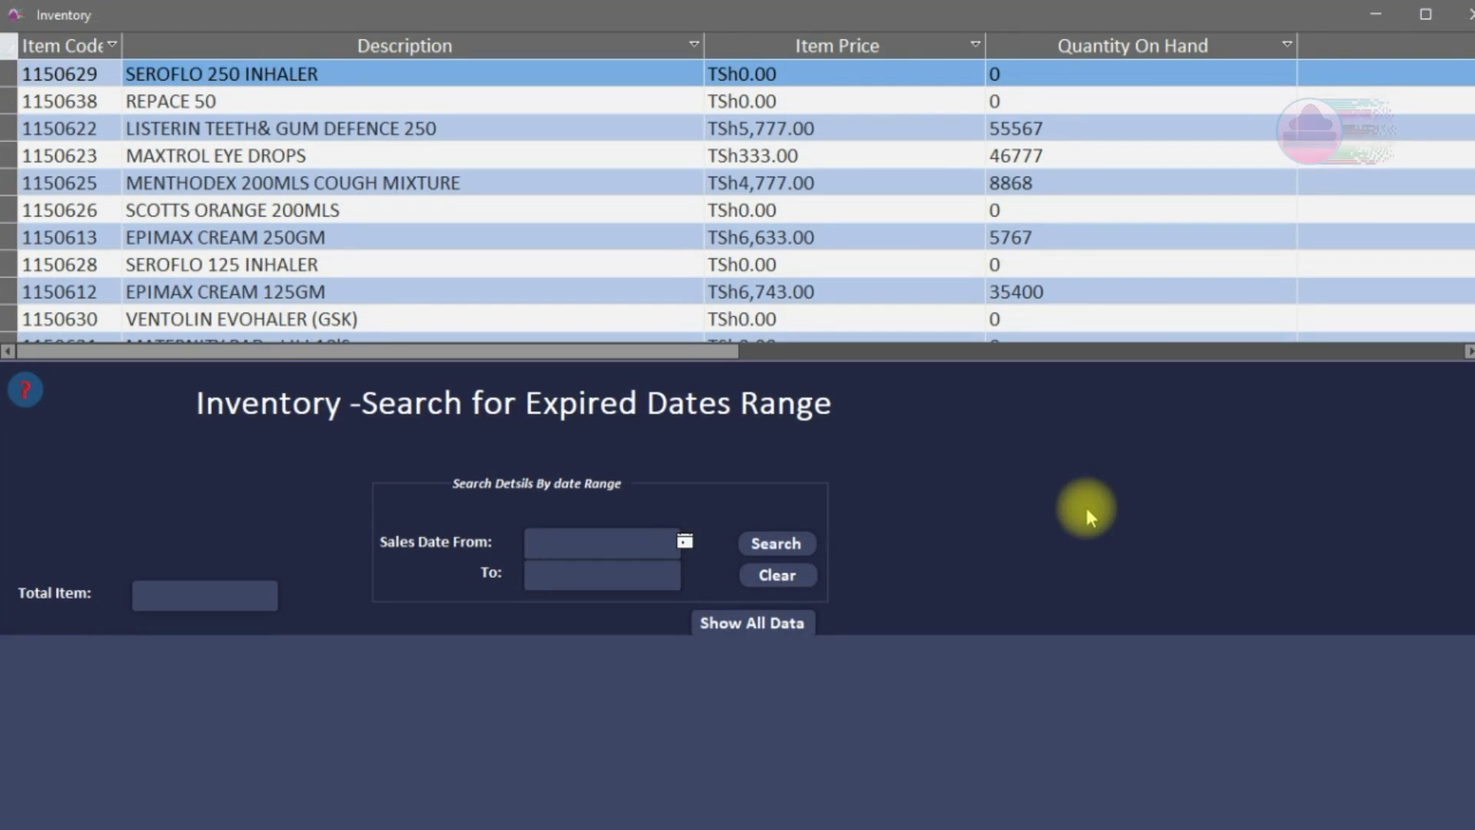
Look through the inventory items with their prices and quantities on hand
{"action": "scroll", "coordinate": [254, 166], "scroll_direction": "down", "scroll_amount": 5}
{"action": "scroll", "coordinate": [261, 173], "scroll_direction": "up", "scroll_amount": 5}
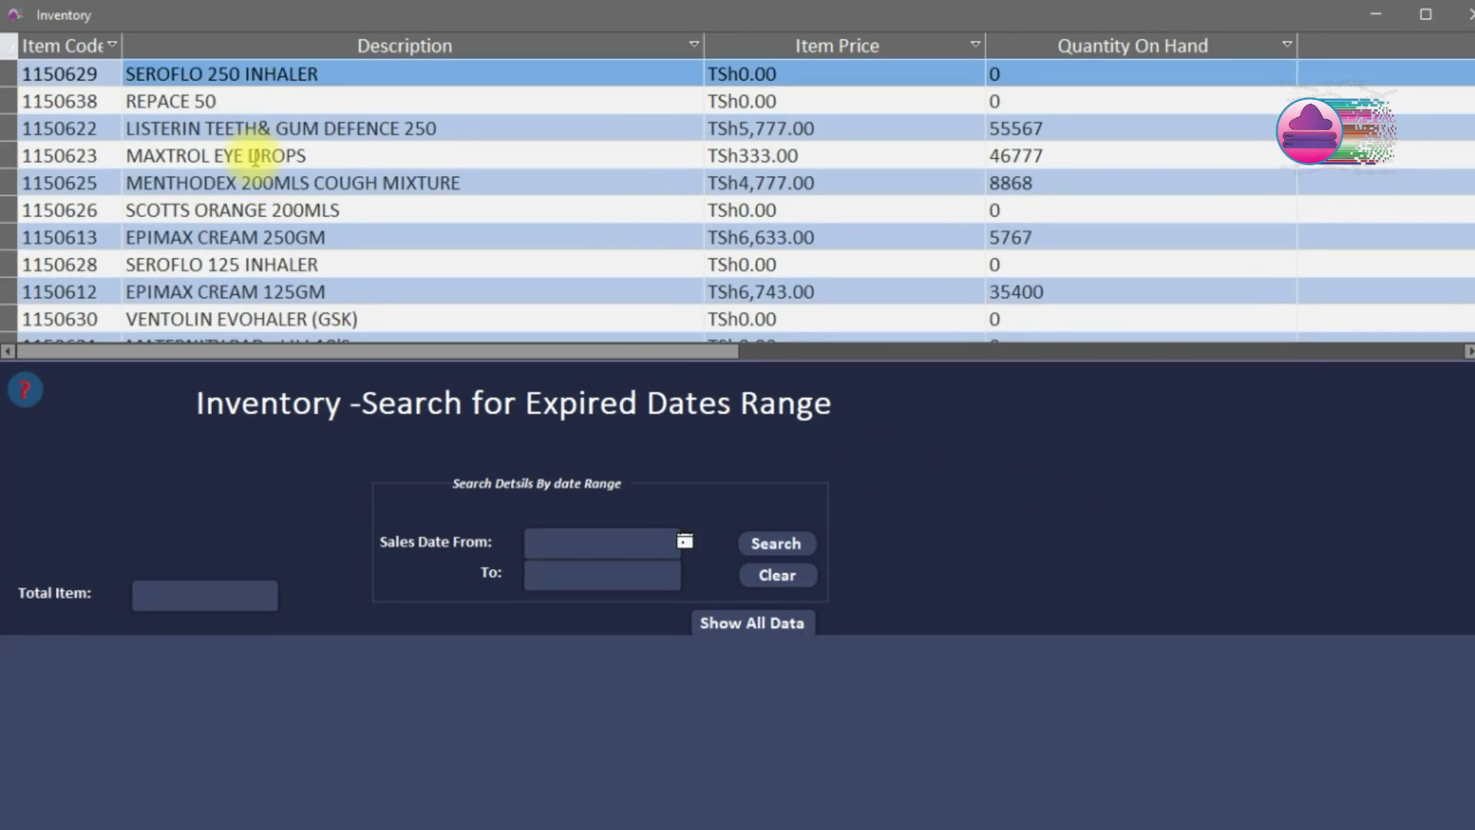
{"action": "scroll", "coordinate": [255, 158], "scroll_direction": "down", "scroll_amount": 15}
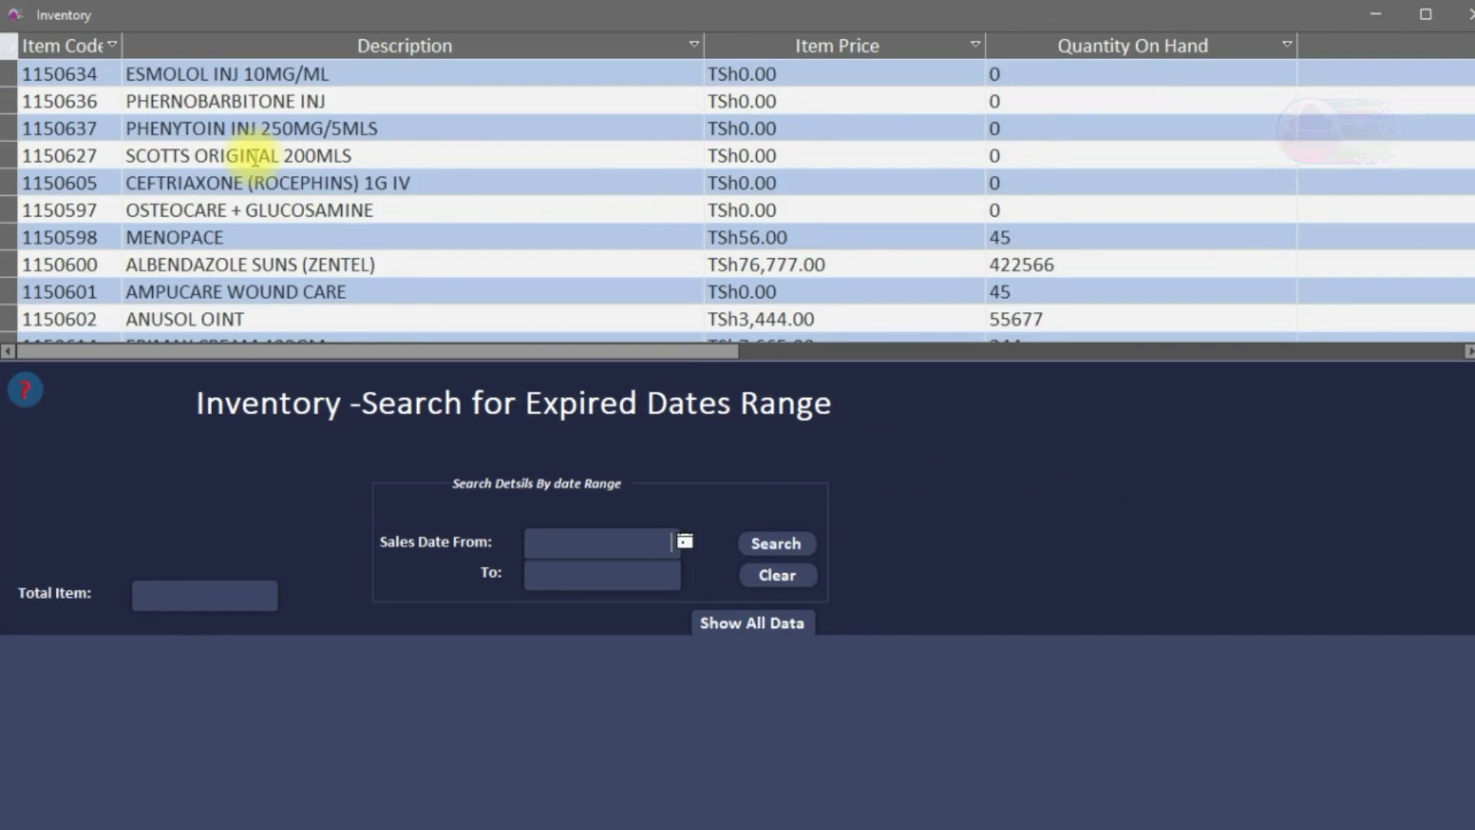
{"action": "scroll", "coordinate": [251, 157], "scroll_direction": "down", "scroll_amount": 10}
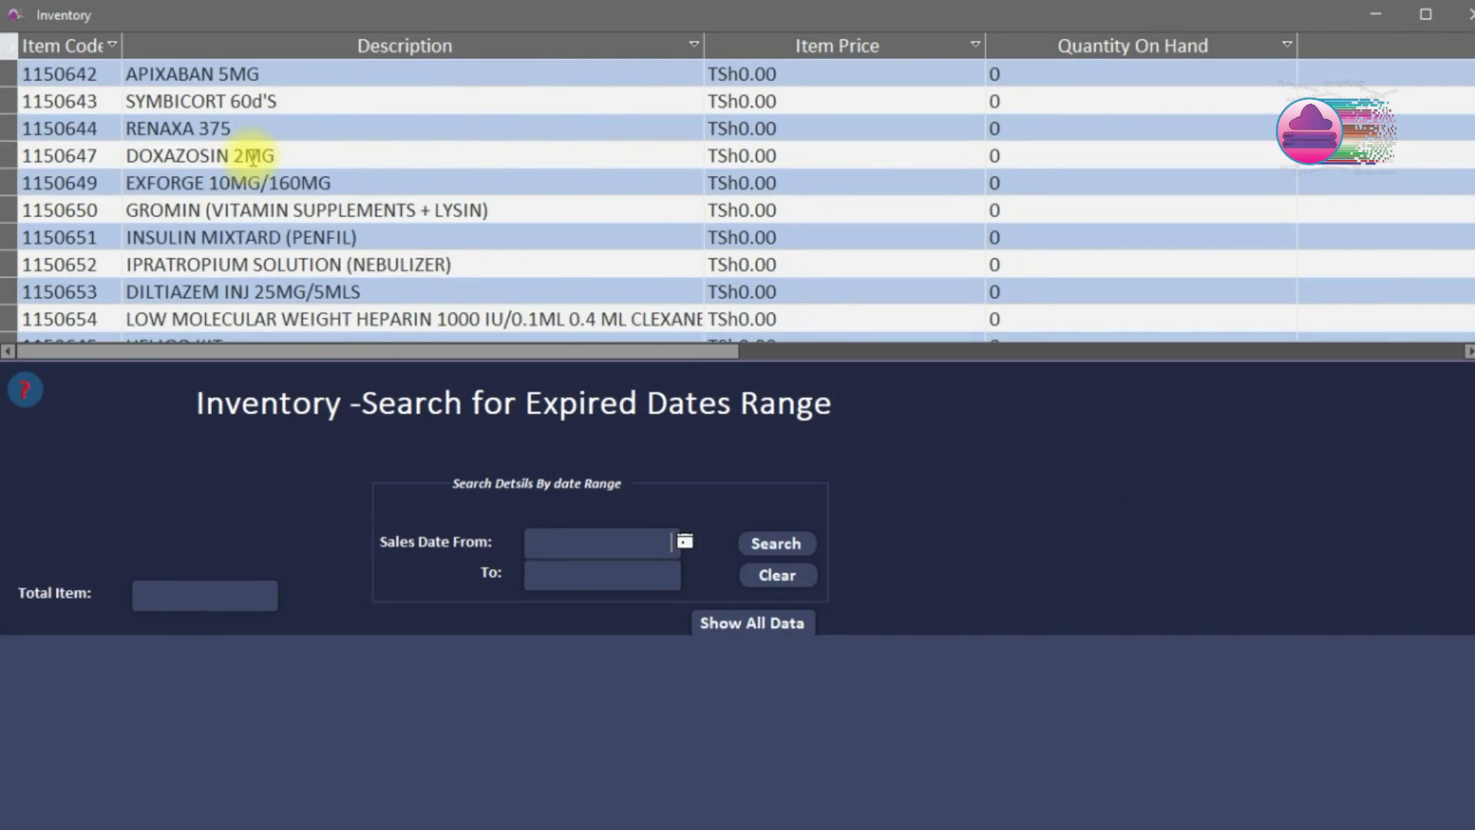
{"action": "scroll", "coordinate": [251, 157], "scroll_direction": "up", "scroll_amount": 10}
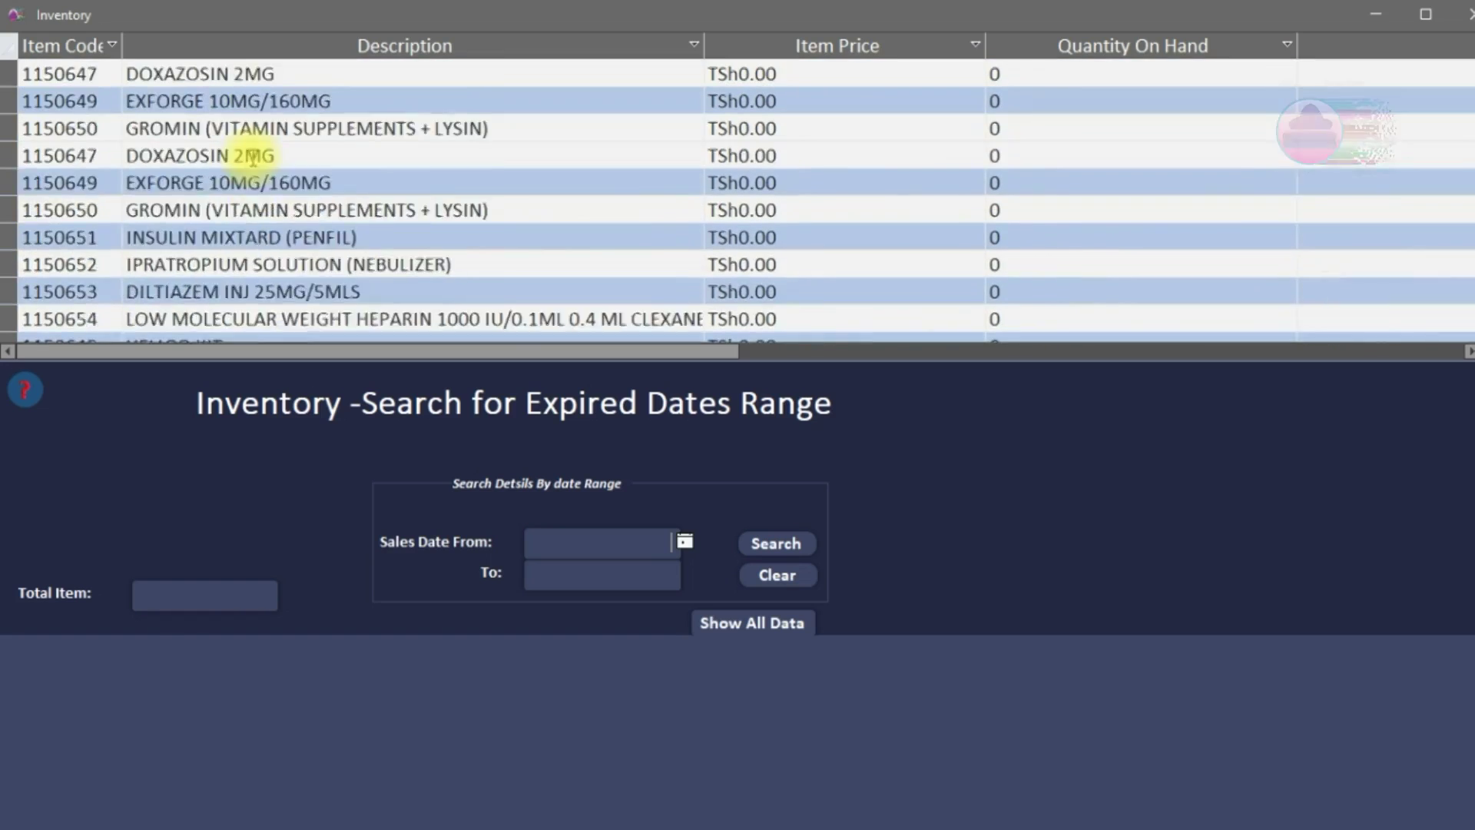
{"action": "scroll", "coordinate": [255, 157], "scroll_direction": "up", "scroll_amount": 2}
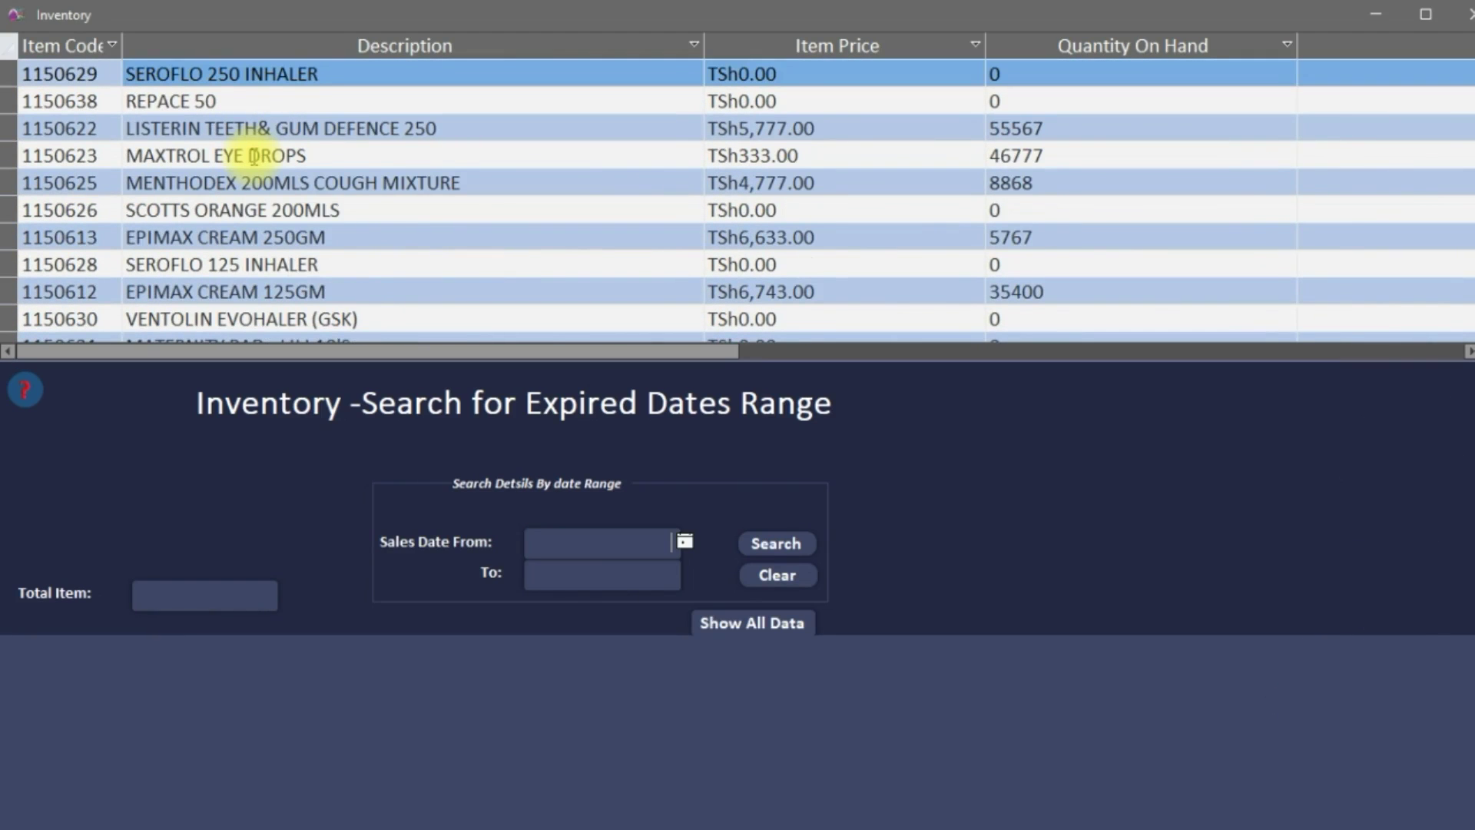
{"action": "scroll", "coordinate": [253, 157], "scroll_direction": "down", "scroll_amount": 3}
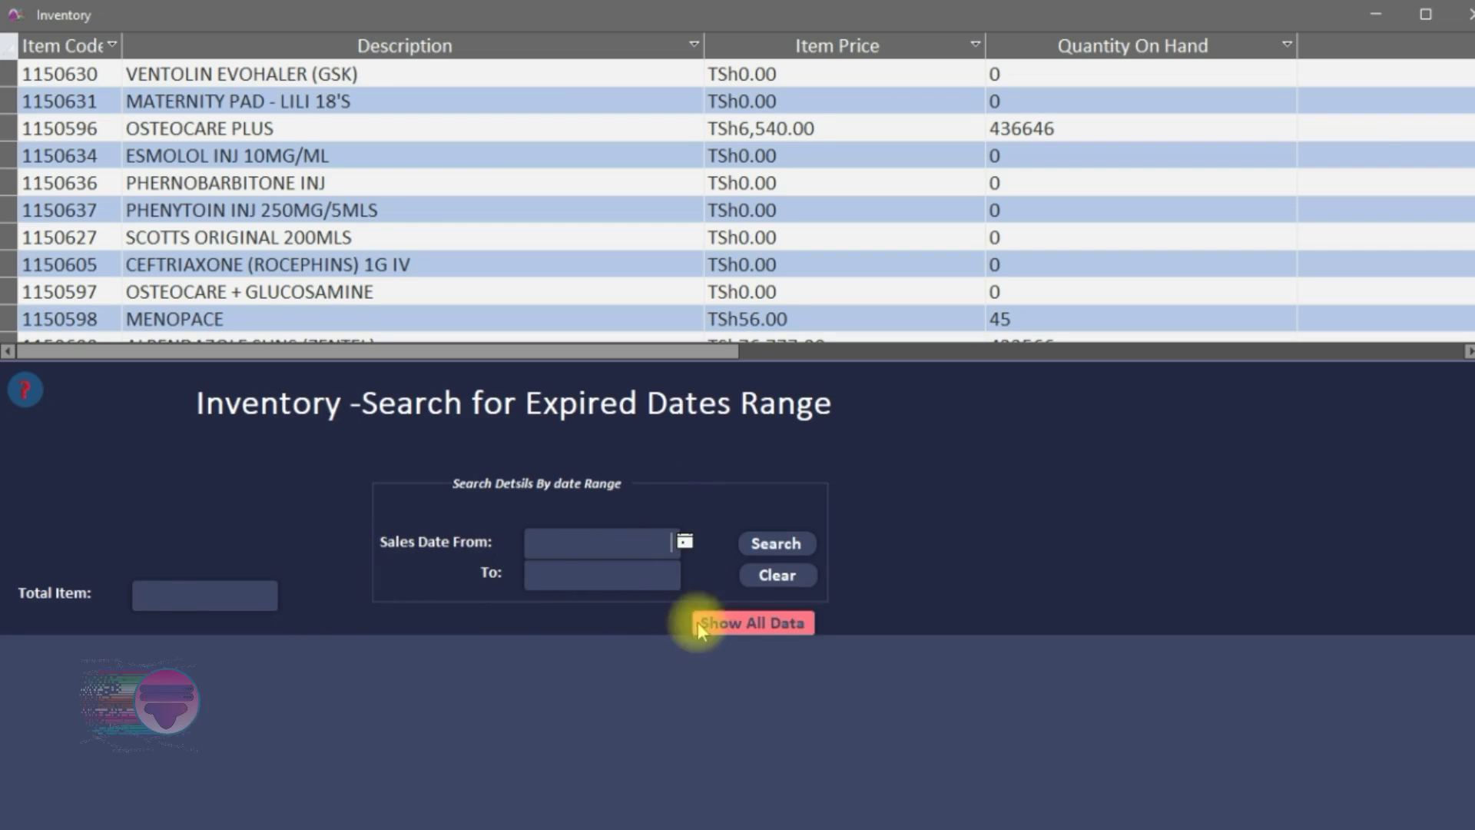
Set the start date of the expired-date search to 7/12/2021
{"action": "left_click", "coordinate": [684, 543]}
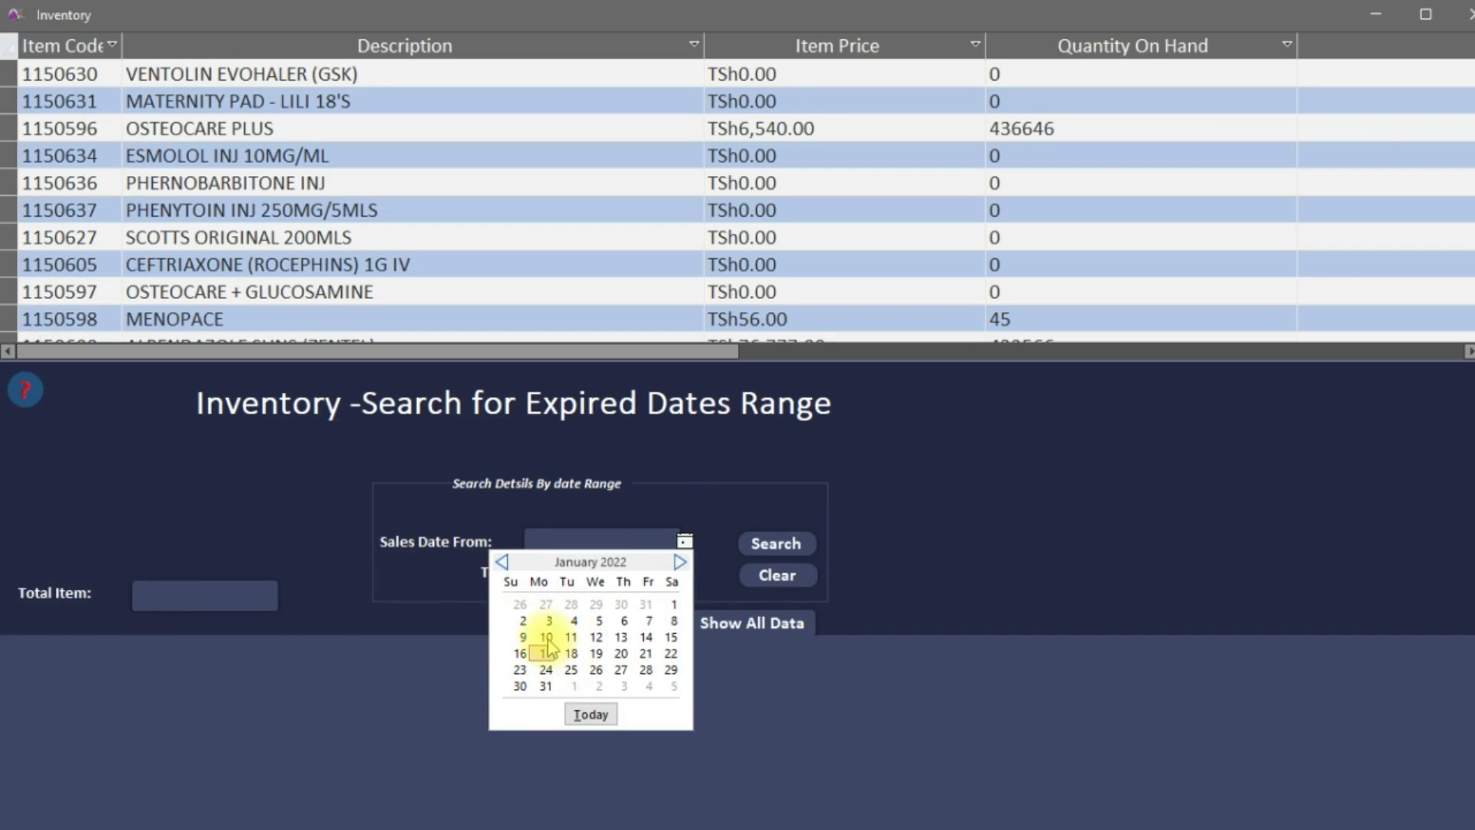
{"action": "left_click", "coordinate": [503, 564]}
{"action": "left_click", "coordinate": [503, 563]}
{"action": "left_click", "coordinate": [503, 563]}
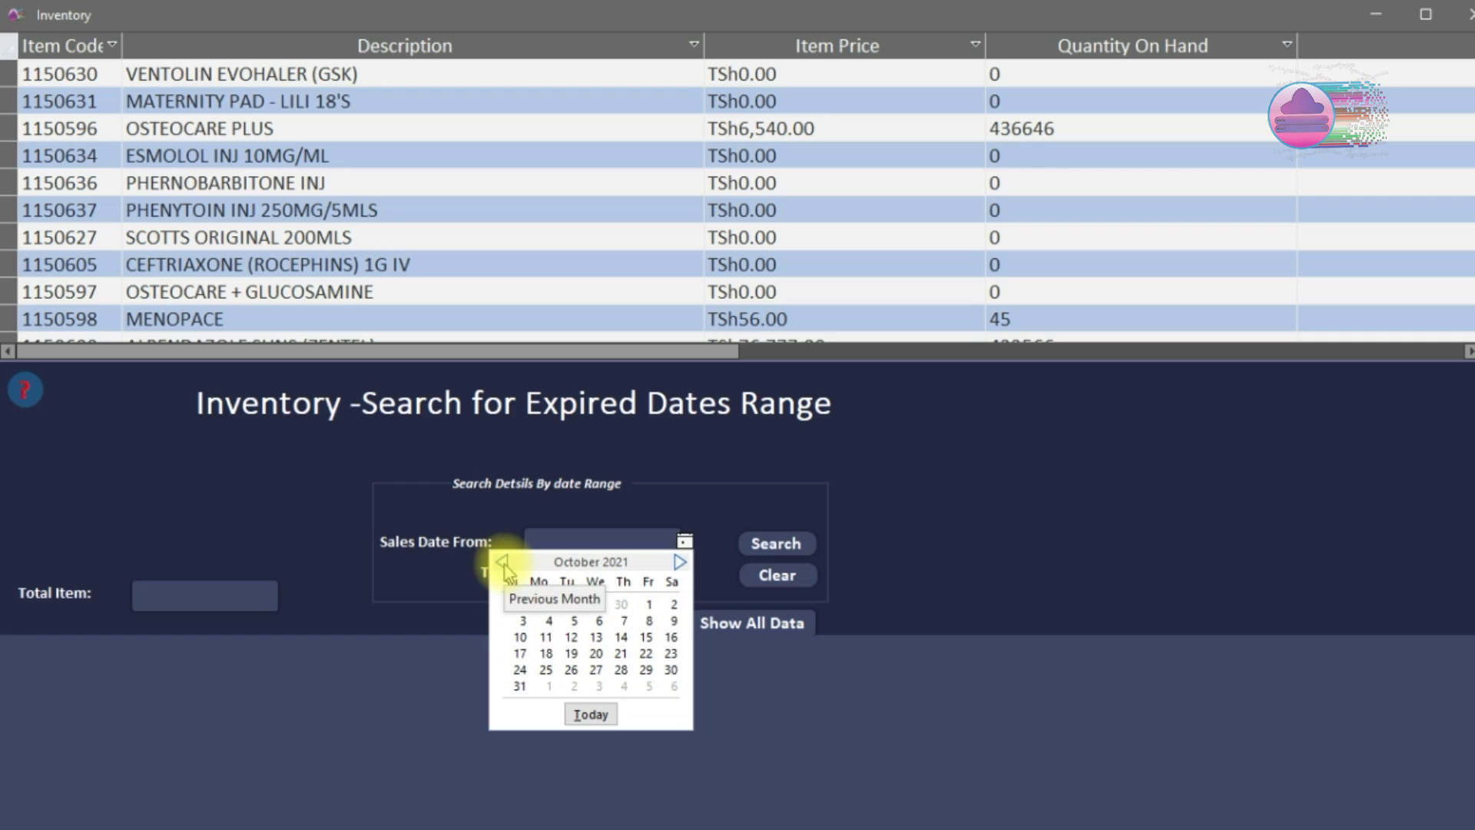
{"action": "left_click", "coordinate": [503, 563]}
{"action": "left_click", "coordinate": [503, 563]}
{"action": "left_click", "coordinate": [503, 563]}
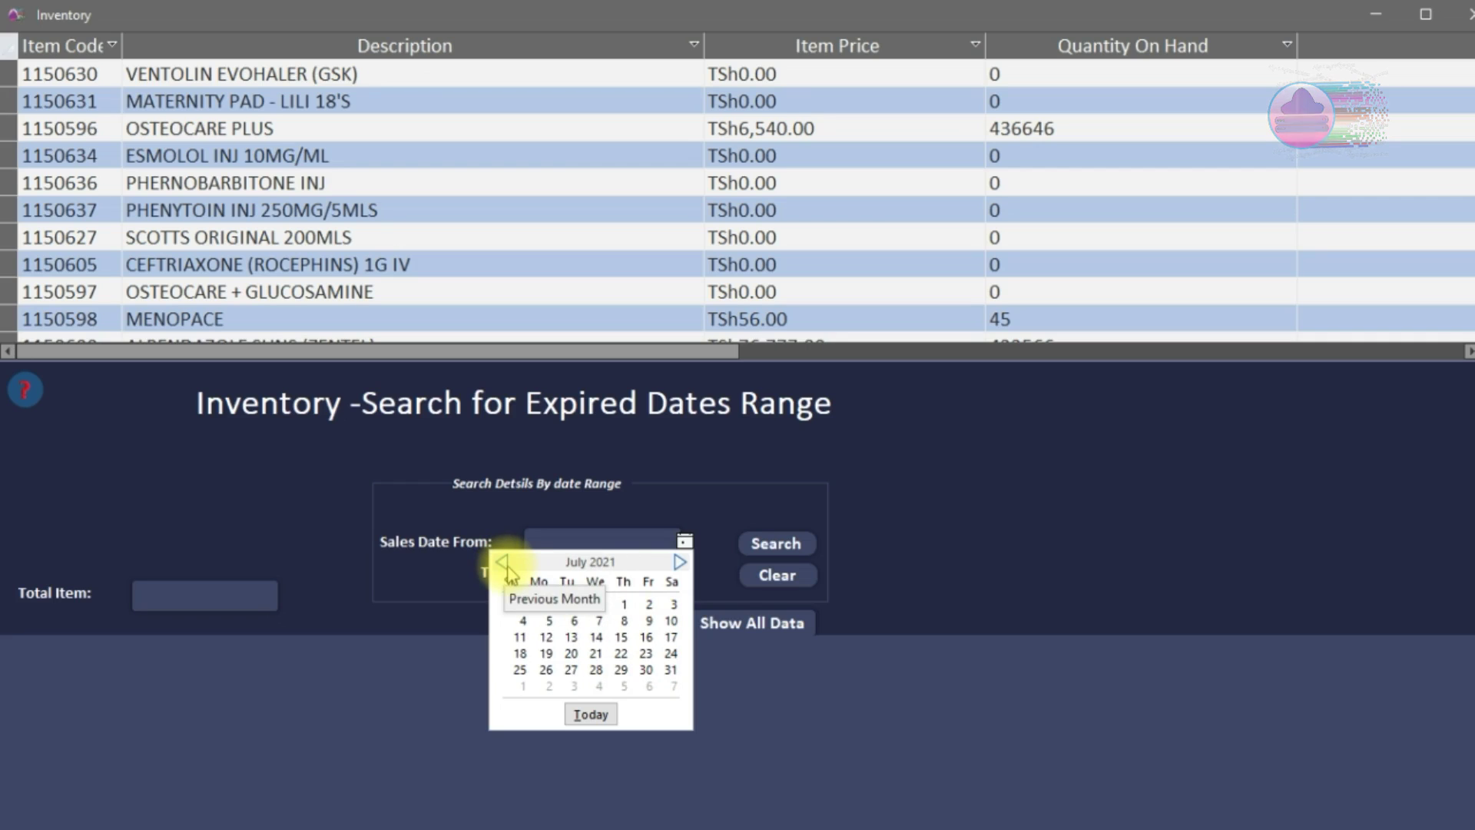
{"action": "left_click", "coordinate": [545, 637]}
Set the end date to 5/24/2023 and search the inventory for that date range
{"action": "left_click", "coordinate": [596, 577]}
{"action": "left_click", "coordinate": [684, 571]}
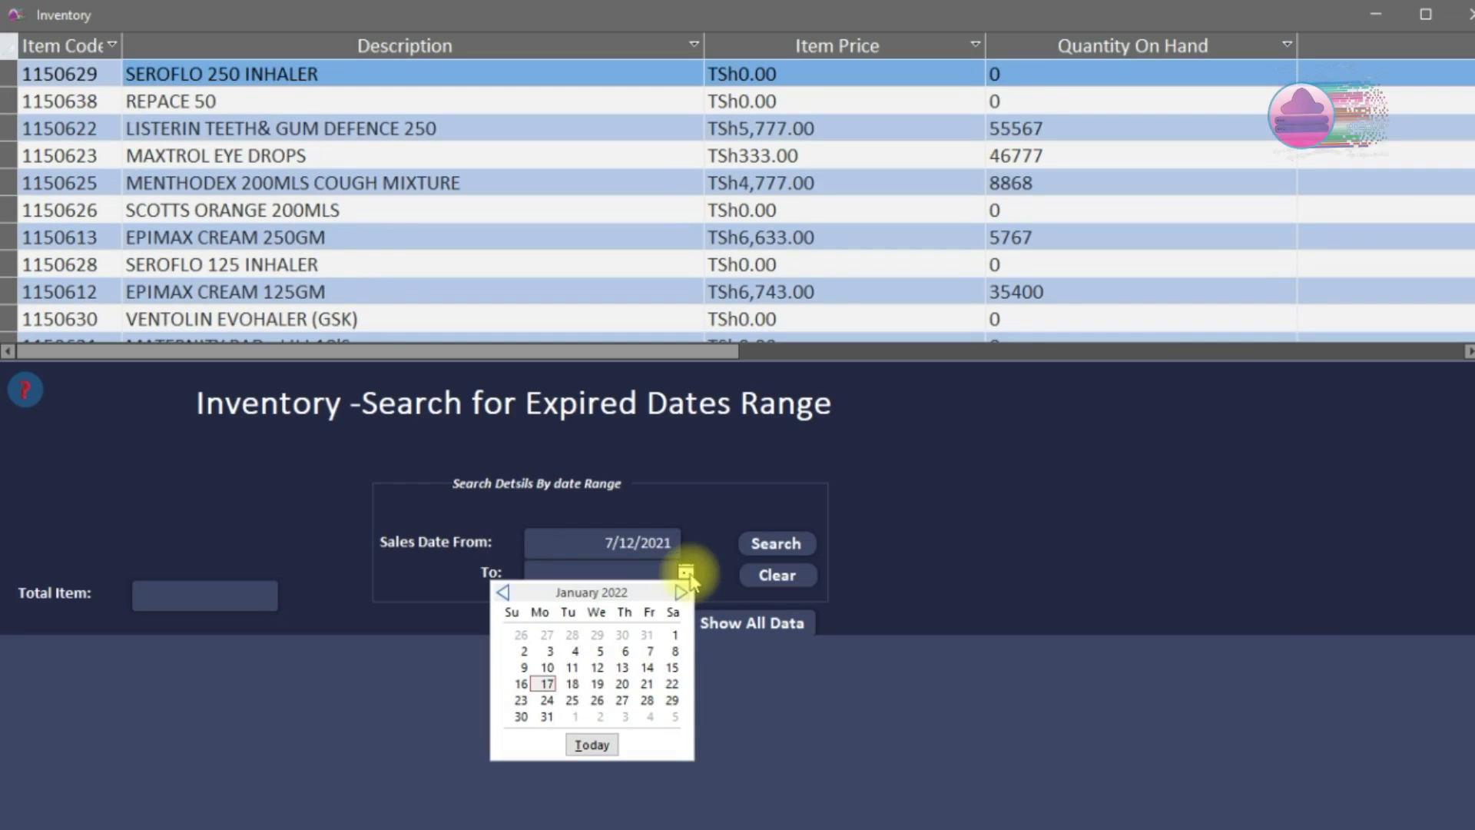
{"action": "left_click", "coordinate": [681, 593]}
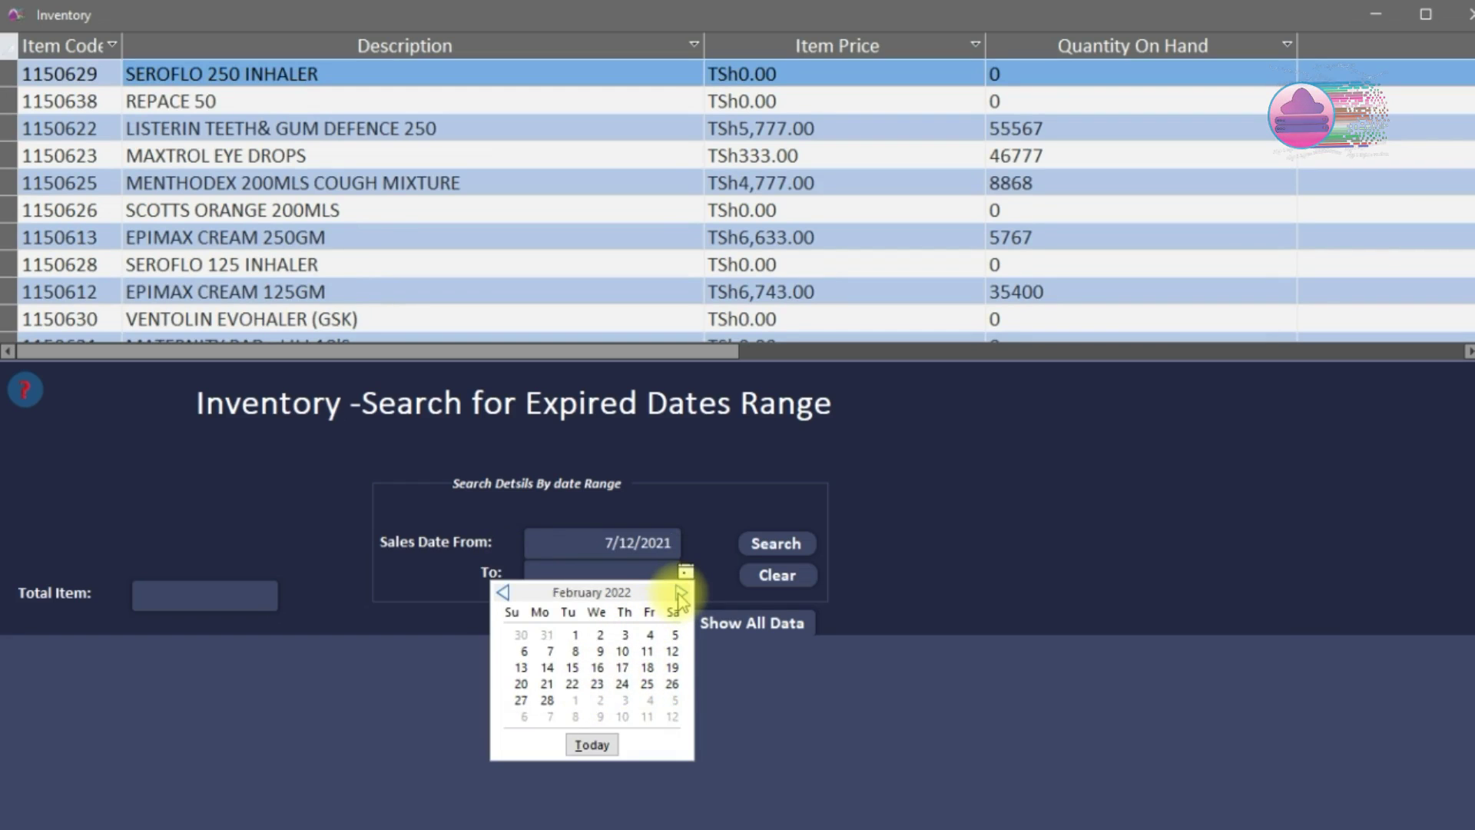
{"action": "left_click", "coordinate": [681, 592]}
{"action": "left_click", "coordinate": [681, 592]}
{"action": "triple_click", "coordinate": [680, 593]}
{"action": "triple_click", "coordinate": [681, 592]}
{"action": "triple_click", "coordinate": [681, 592]}
{"action": "double_click", "coordinate": [681, 592]}
{"action": "double_click", "coordinate": [681, 592]}
{"action": "left_click", "coordinate": [590, 681]}
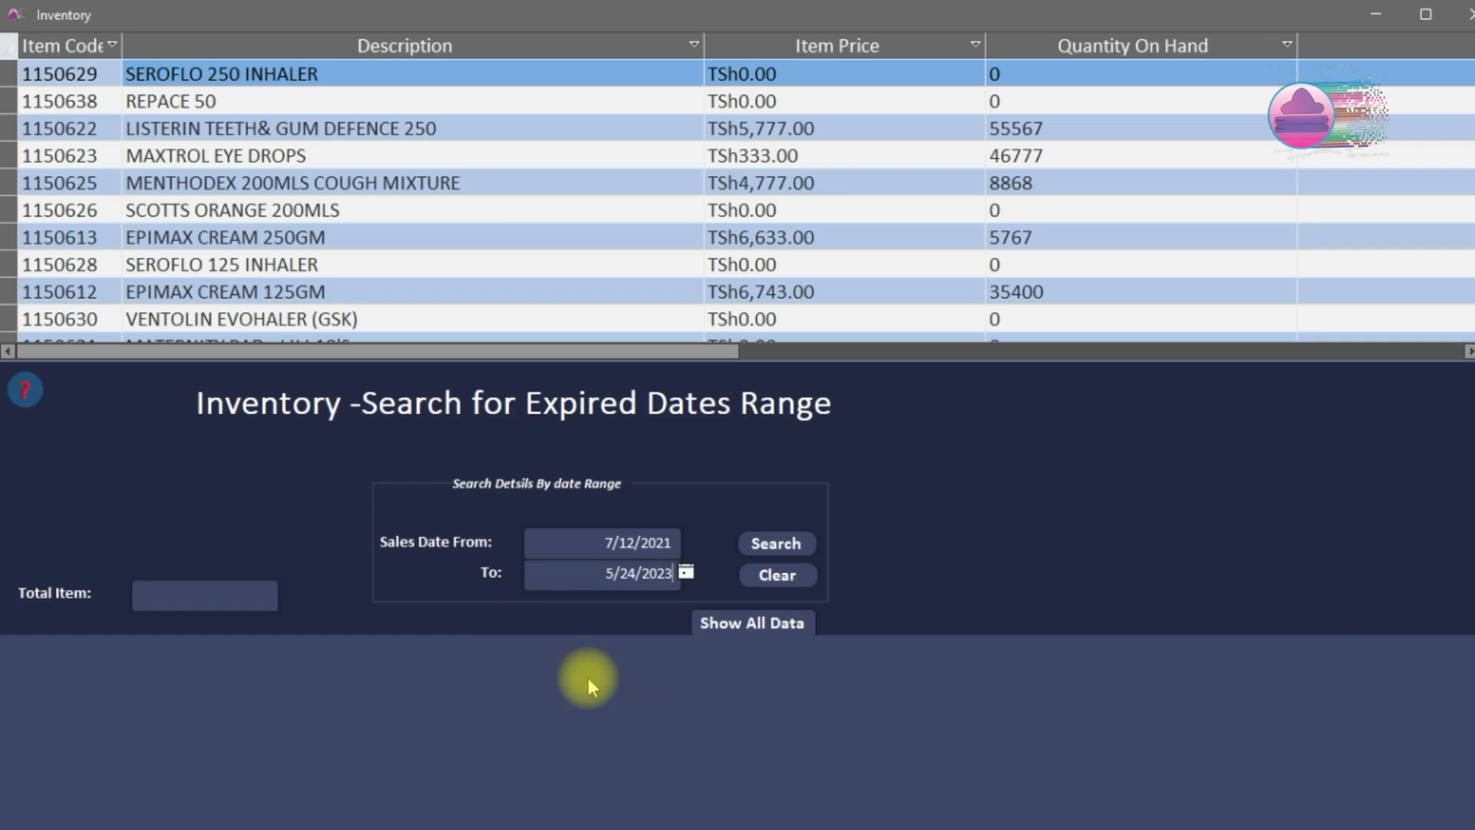
{"action": "left_click", "coordinate": [778, 545]}
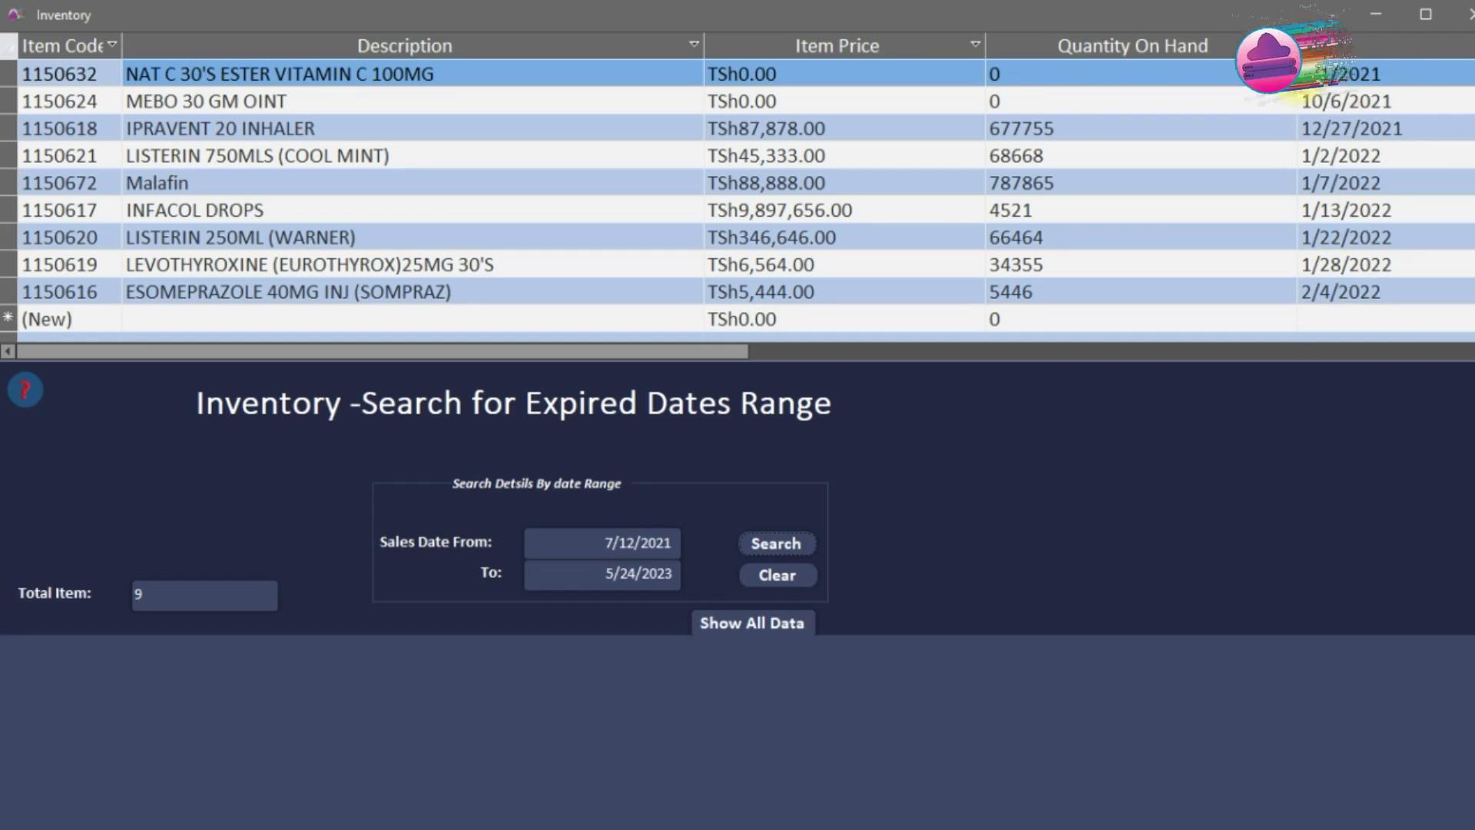
Change the search start date to 1/1/2022 and search the inventory again
{"action": "left_click", "coordinate": [685, 542]}
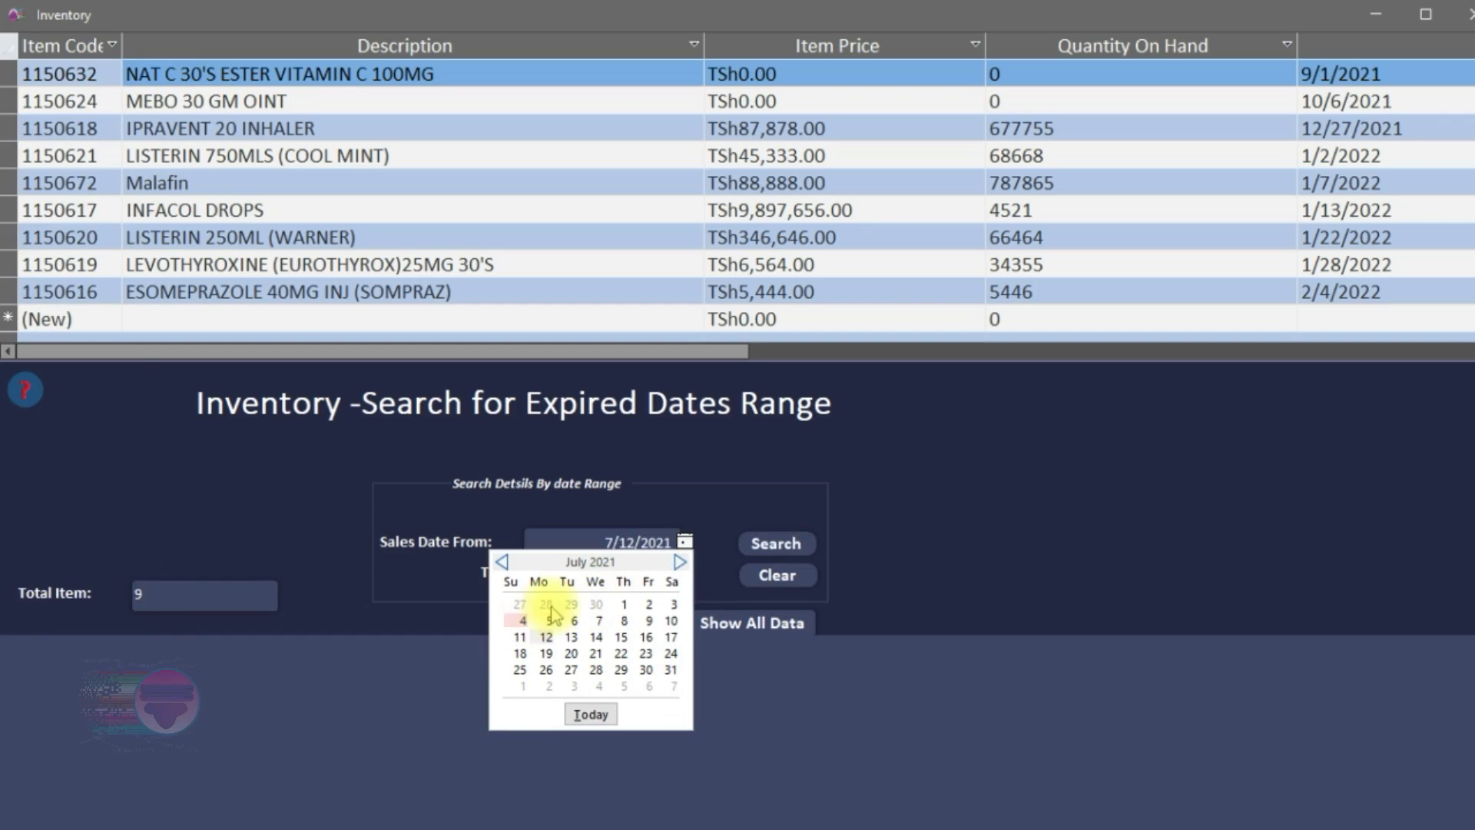
{"action": "left_click", "coordinate": [679, 562]}
{"action": "left_click", "coordinate": [680, 562]}
{"action": "left_click", "coordinate": [680, 562]}
{"action": "left_click", "coordinate": [680, 562]}
{"action": "left_click", "coordinate": [680, 562]}
{"action": "left_click", "coordinate": [680, 563]}
{"action": "left_click", "coordinate": [680, 562]}
{"action": "left_click", "coordinate": [680, 563]}
{"action": "left_click", "coordinate": [679, 563]}
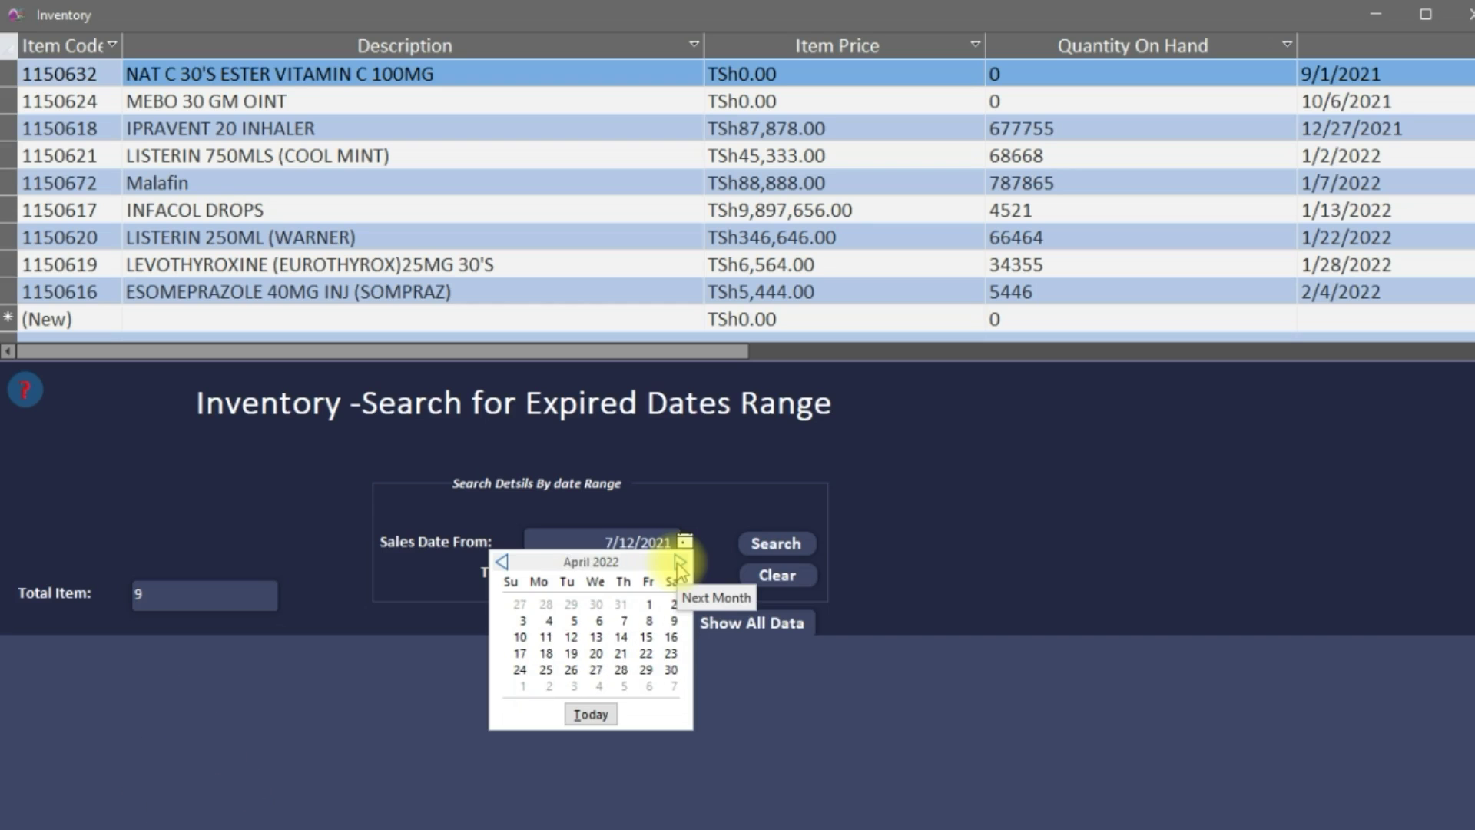
{"action": "left_click", "coordinate": [502, 562]}
{"action": "left_click", "coordinate": [503, 562]}
{"action": "left_click", "coordinate": [502, 562]}
{"action": "left_click", "coordinate": [502, 562]}
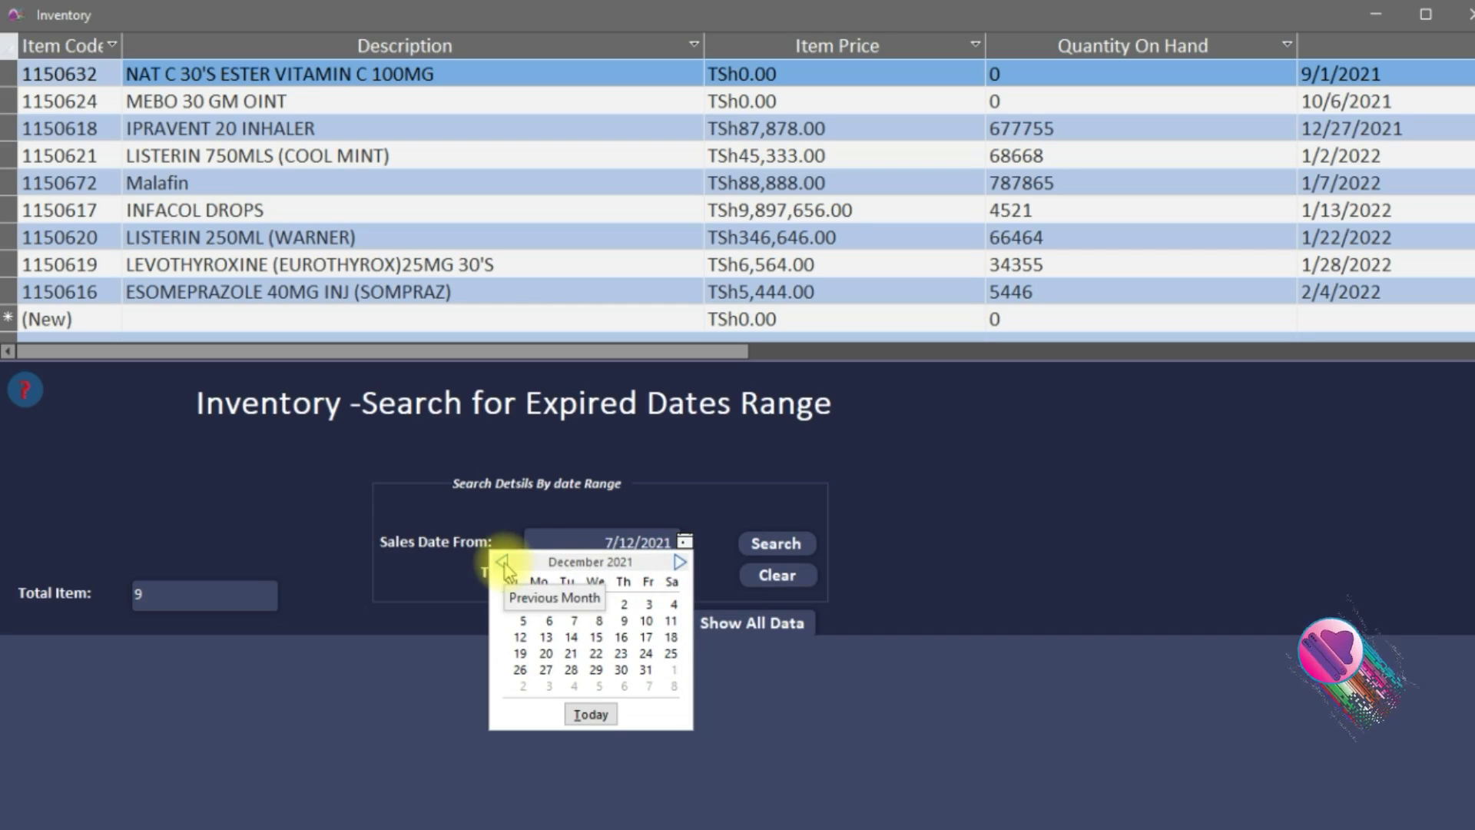
{"action": "left_click", "coordinate": [680, 562]}
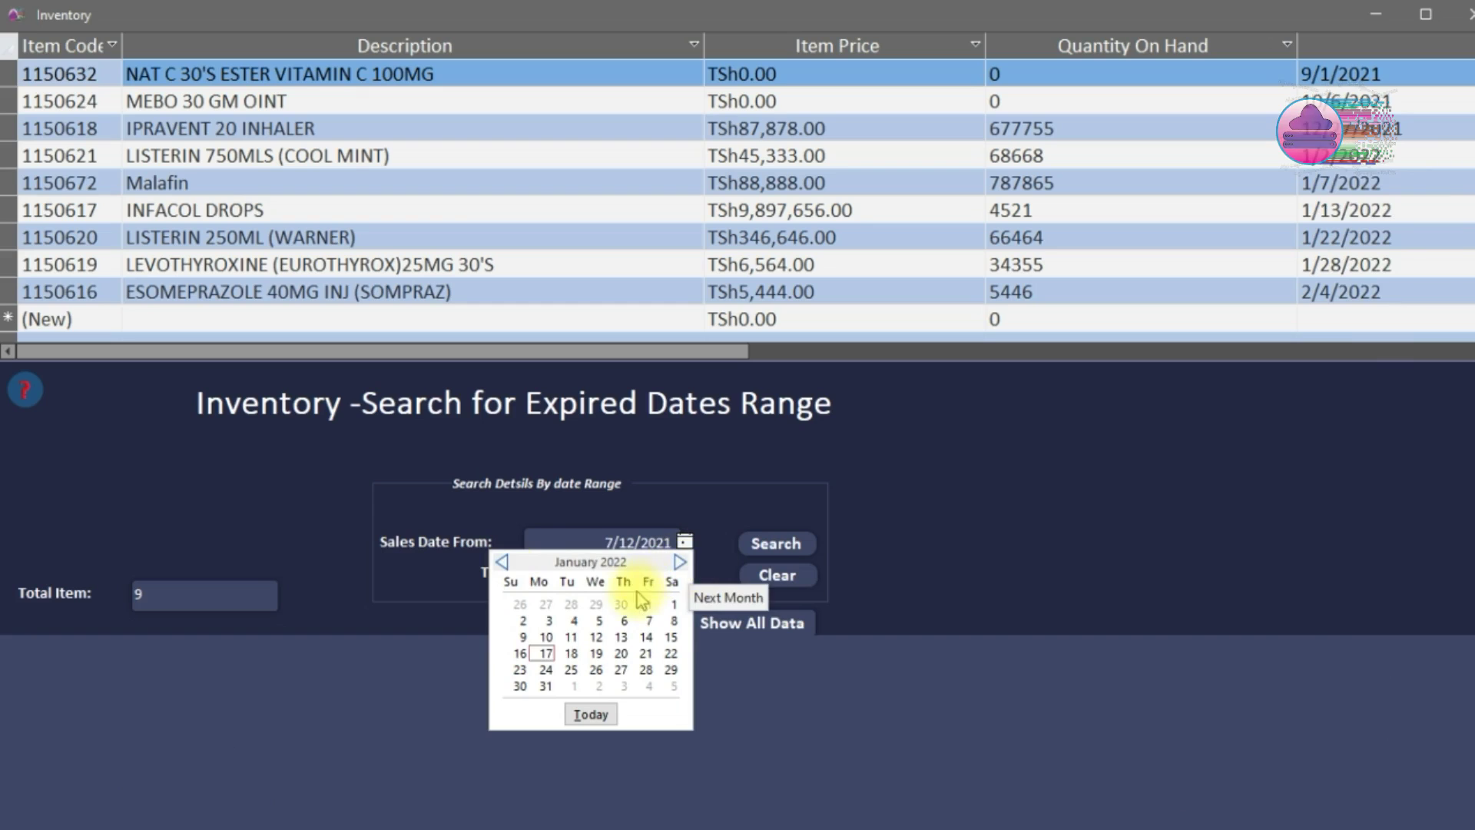
{"action": "left_click", "coordinate": [677, 607]}
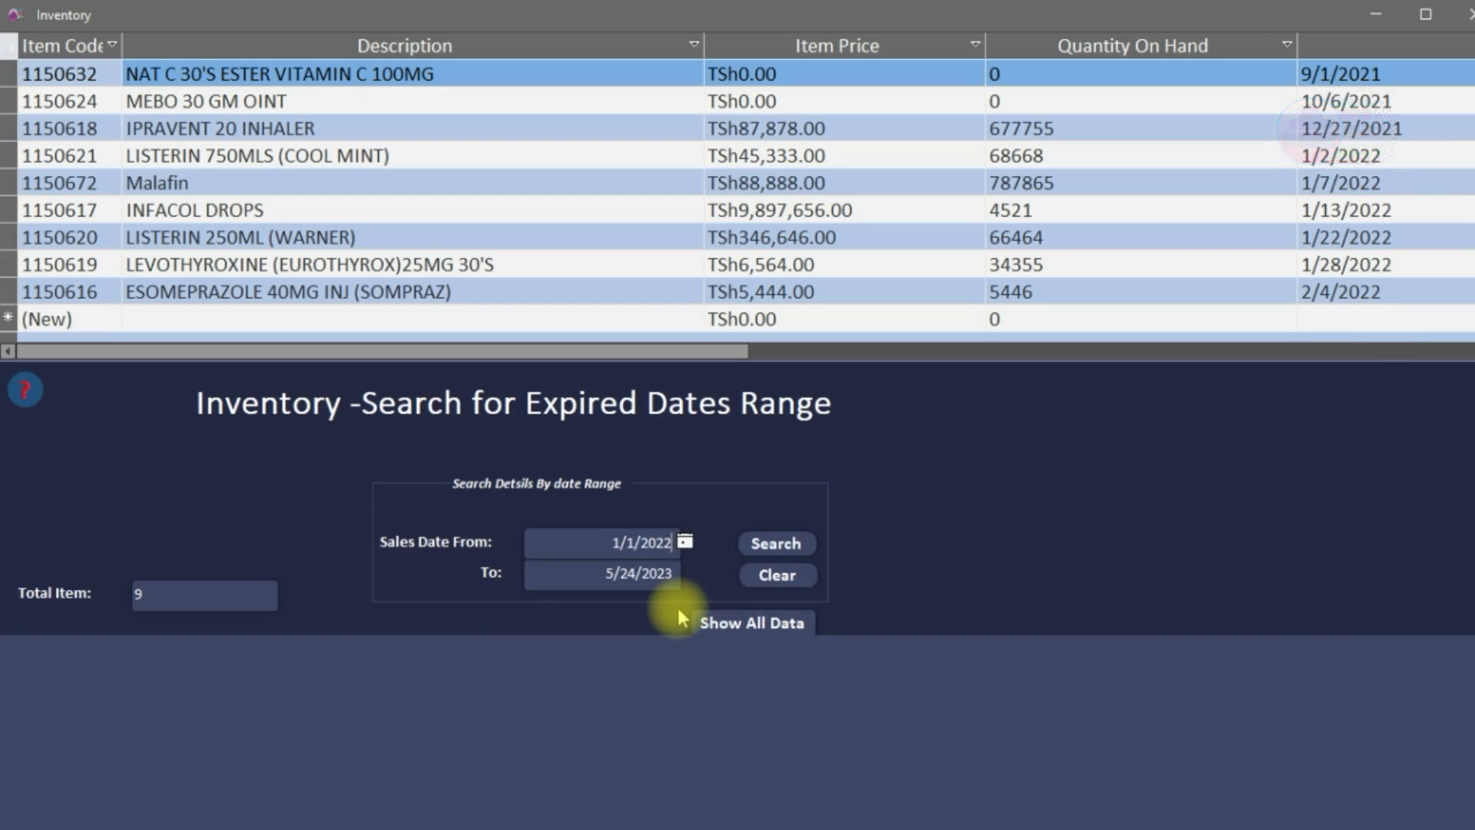
{"action": "left_click", "coordinate": [776, 549]}
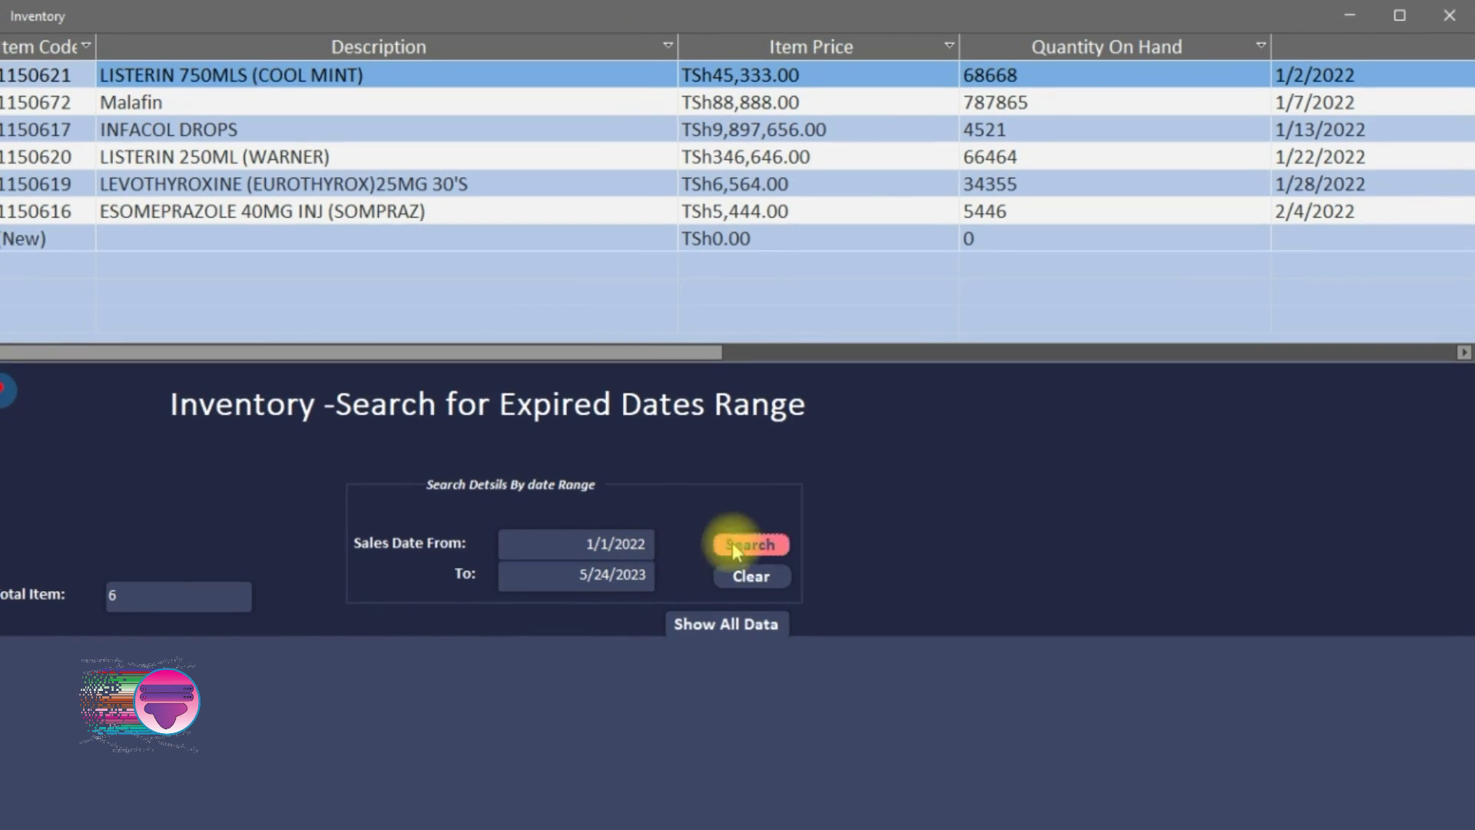
Clear the search dates and list all inventory data again, closing the inventory window after looking through it
{"action": "left_click", "coordinate": [767, 581]}
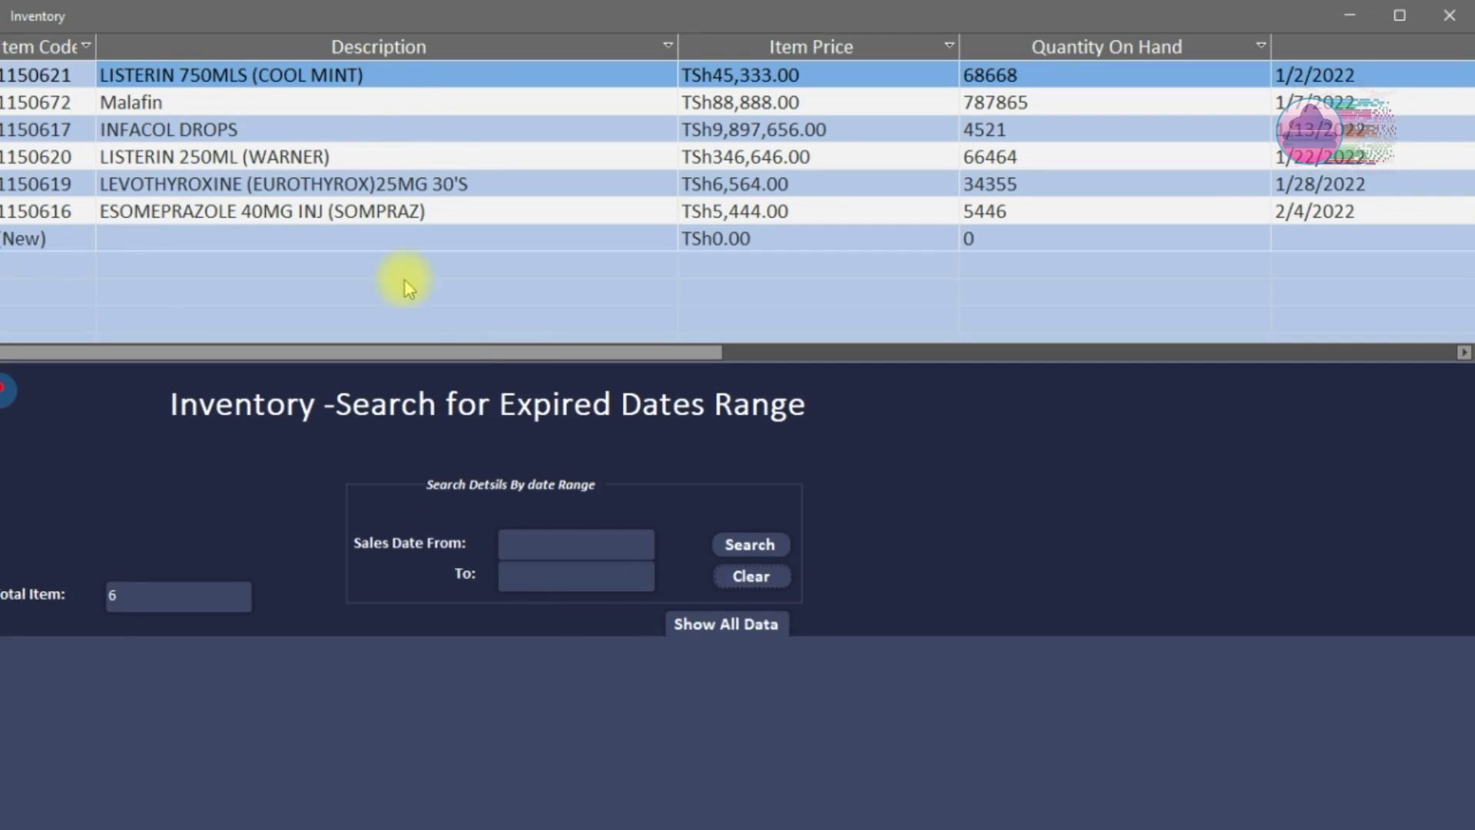
{"action": "left_click", "coordinate": [726, 624]}
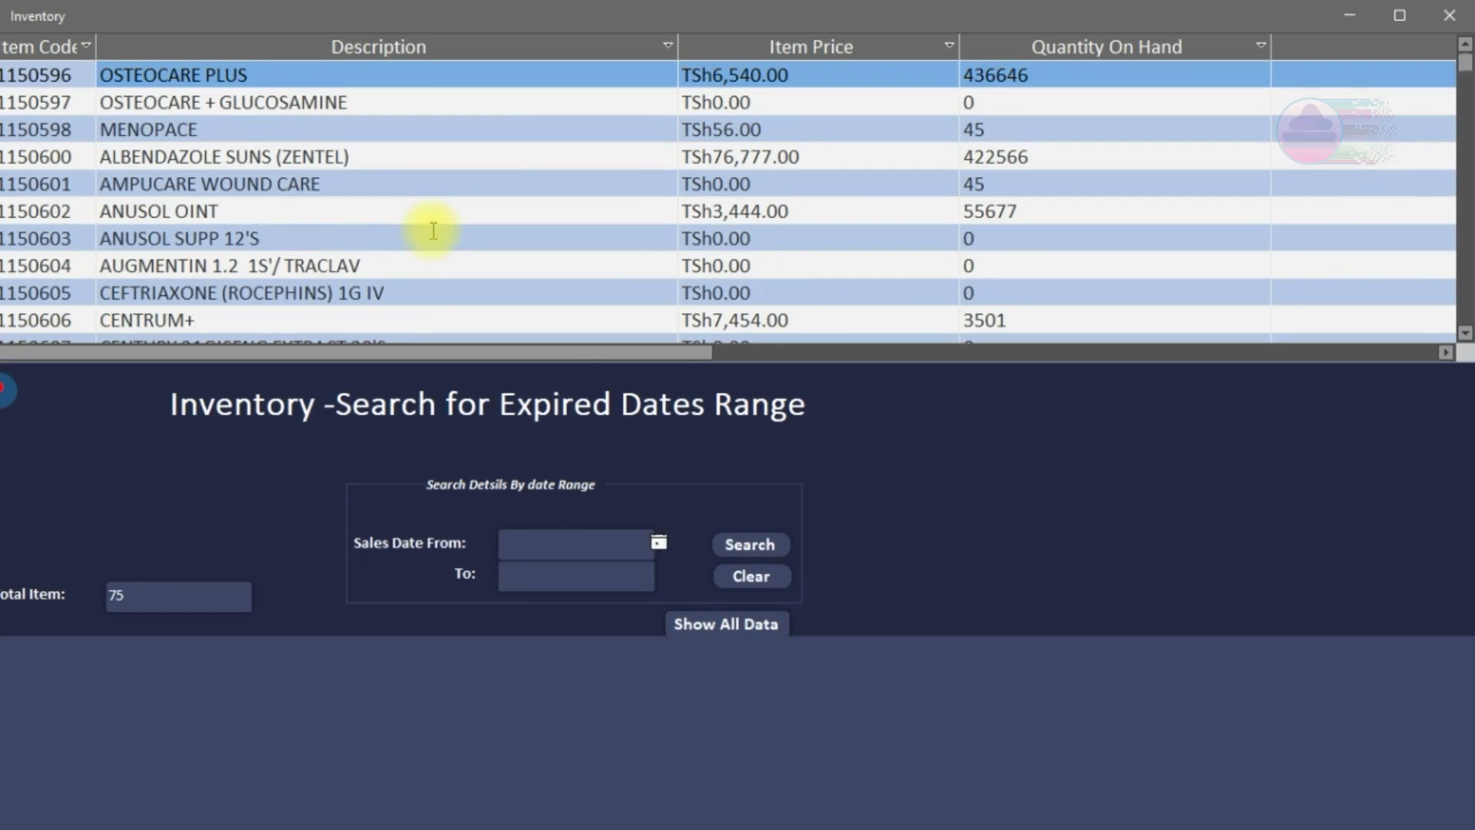
{"action": "scroll", "coordinate": [433, 230], "scroll_direction": "down", "scroll_amount": 11}
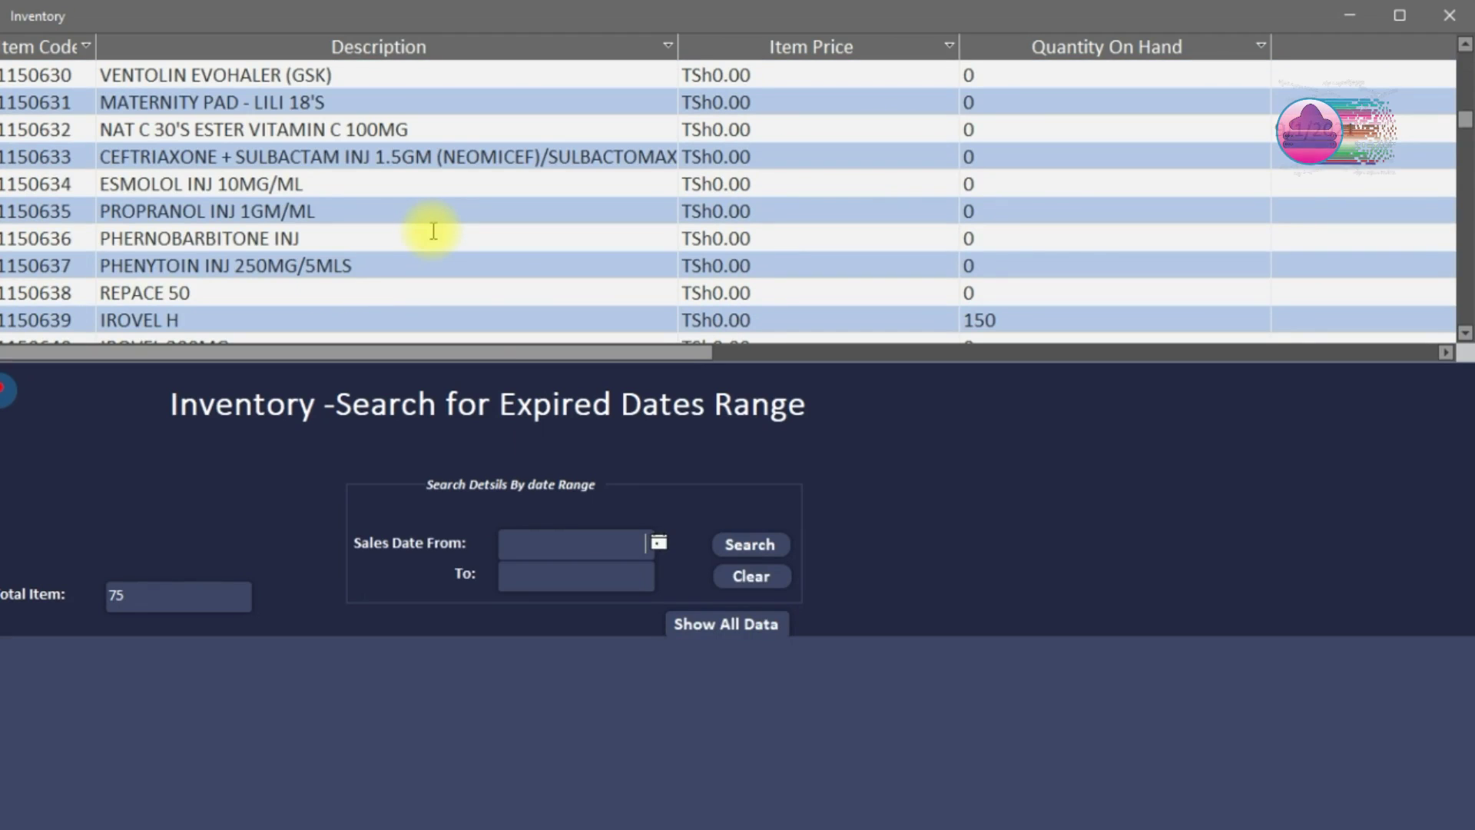
{"action": "scroll", "coordinate": [433, 231], "scroll_direction": "up", "scroll_amount": 4}
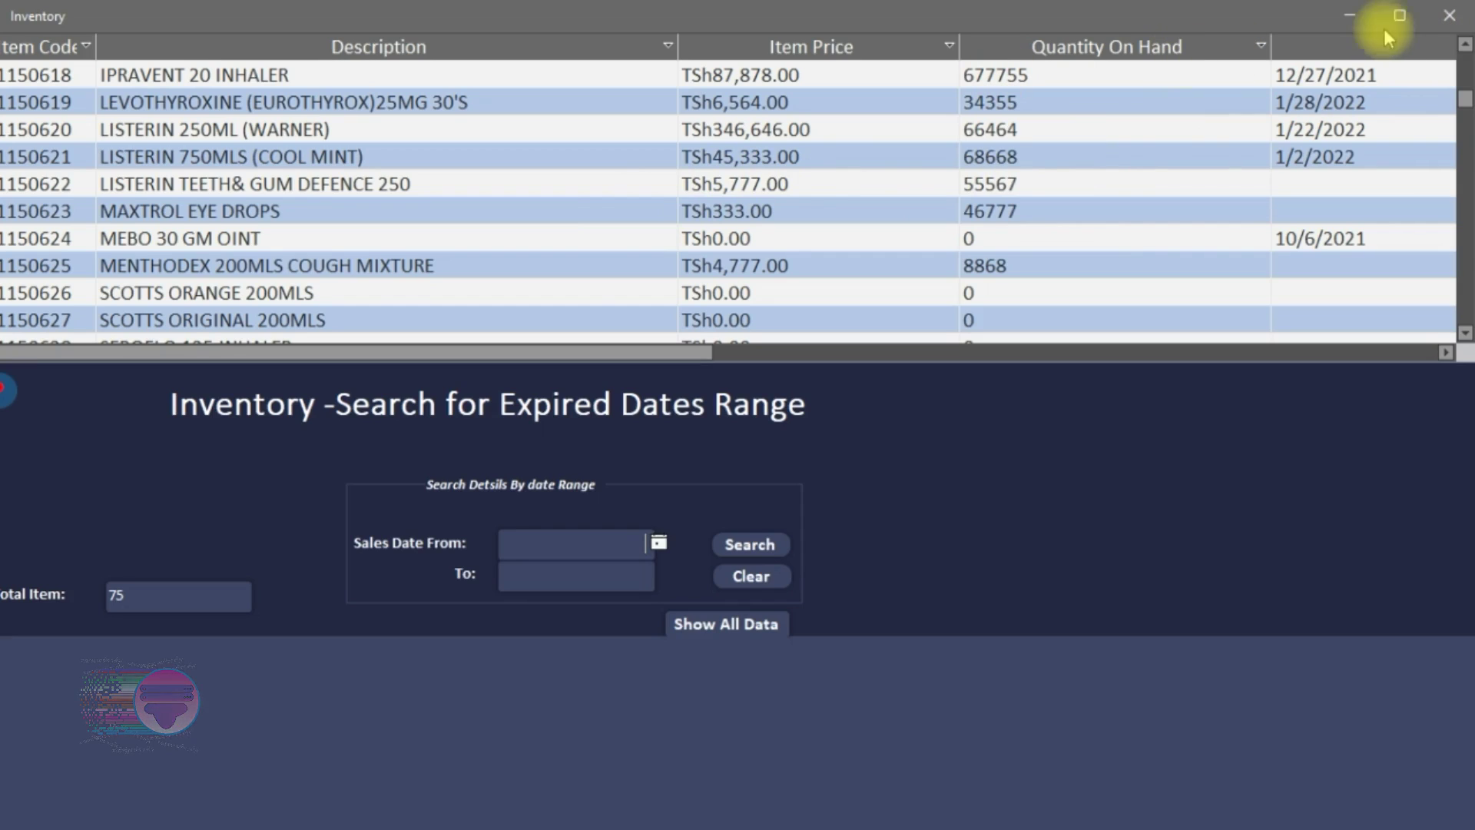
{"action": "left_click", "coordinate": [1448, 15]}
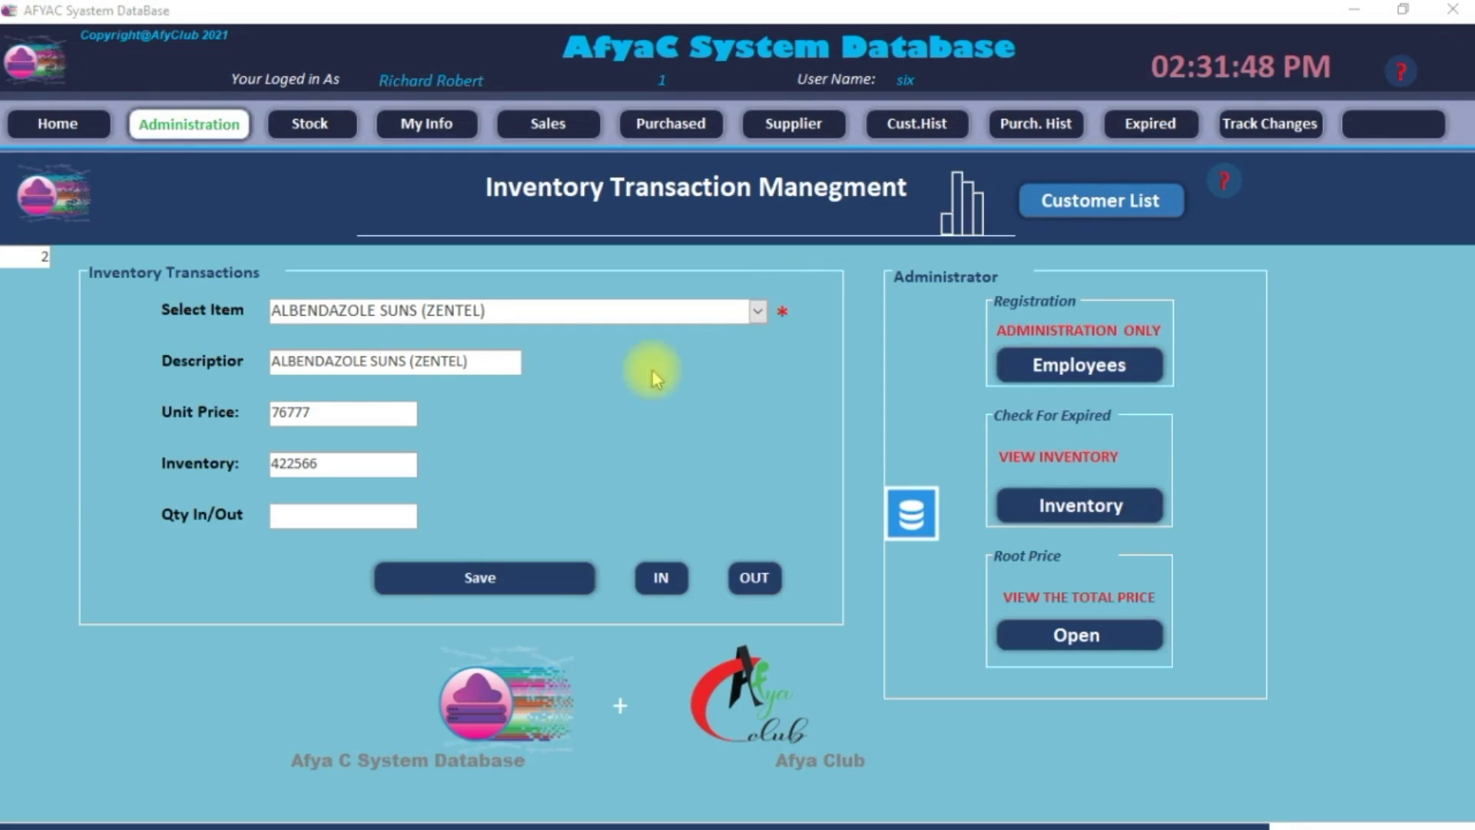
Reload the expired drugs from the Home page and open the expired drugs list
{"action": "left_click", "coordinate": [84, 132]}
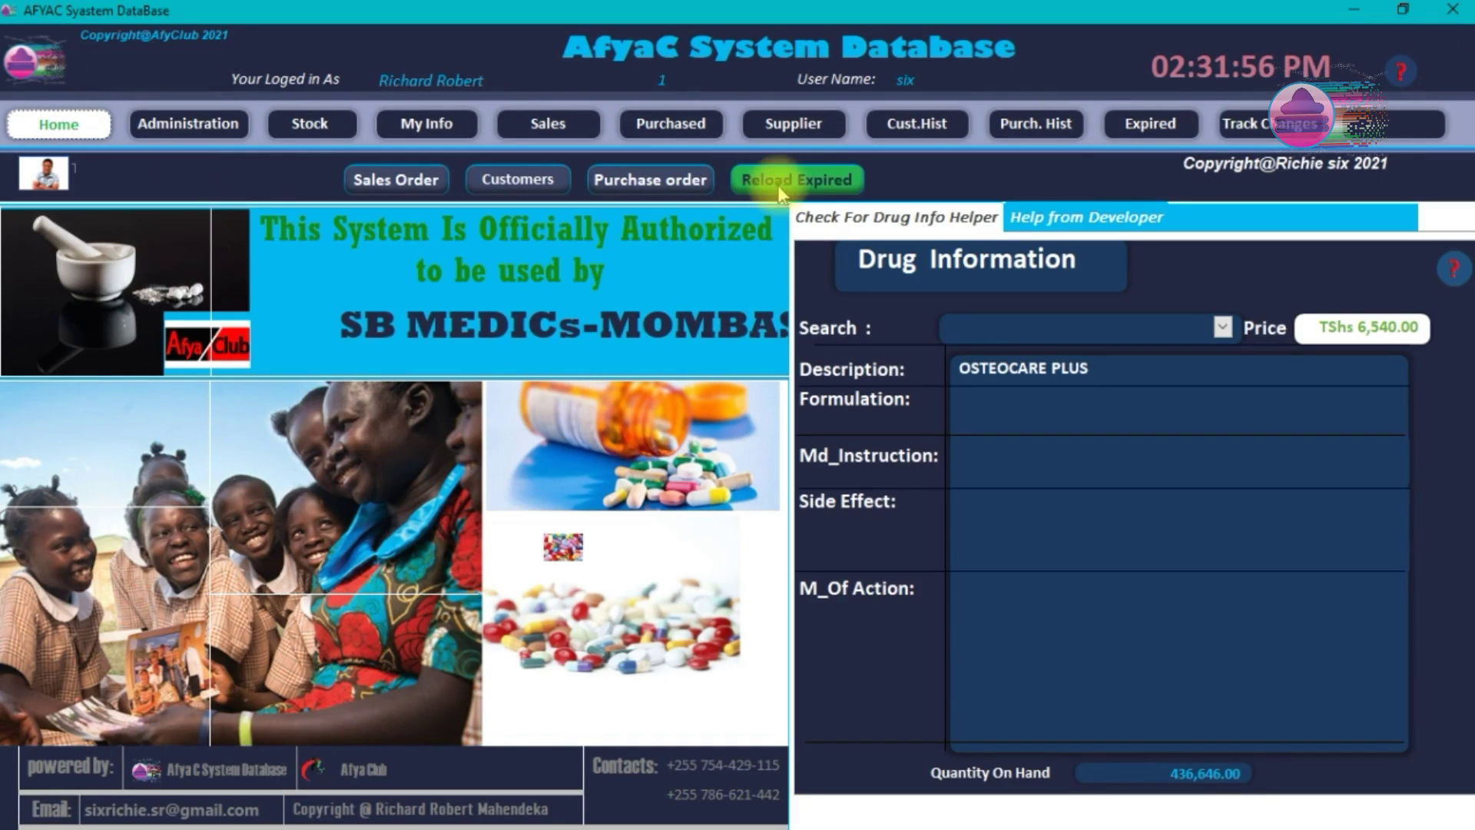
{"action": "left_click", "coordinate": [810, 177]}
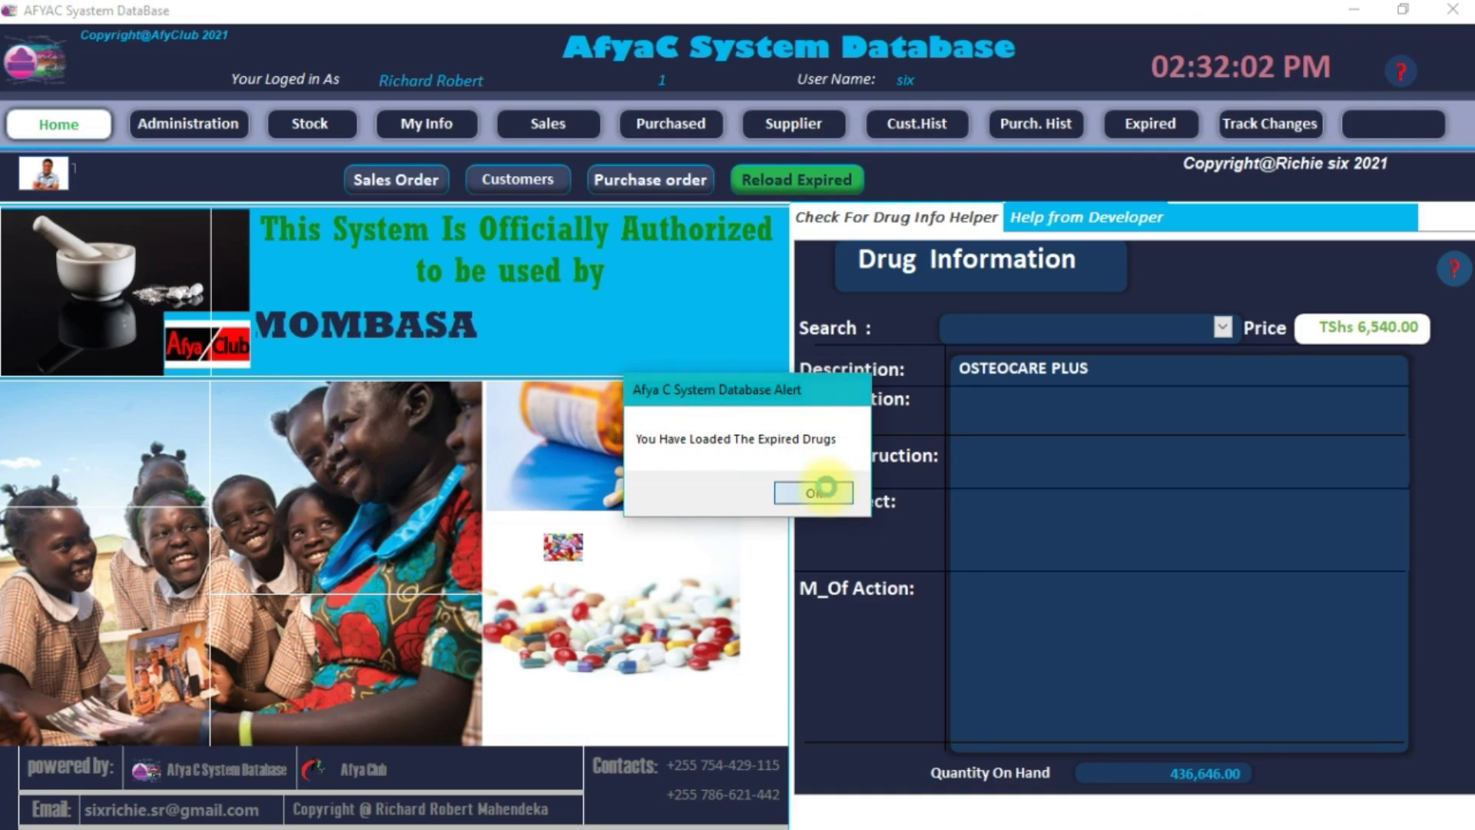
{"action": "left_click", "coordinate": [813, 493]}
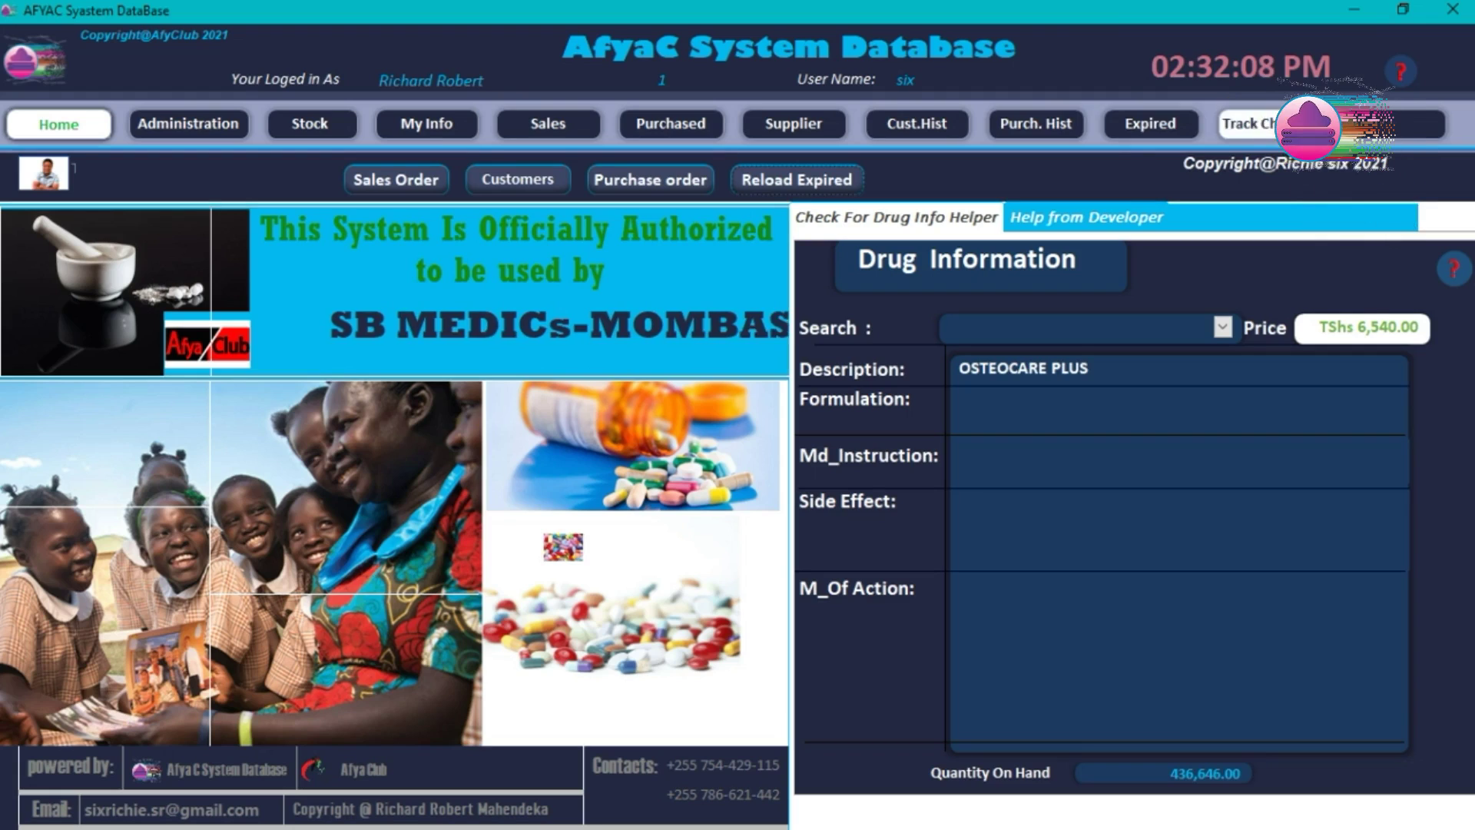
{"action": "left_click", "coordinate": [1160, 137]}
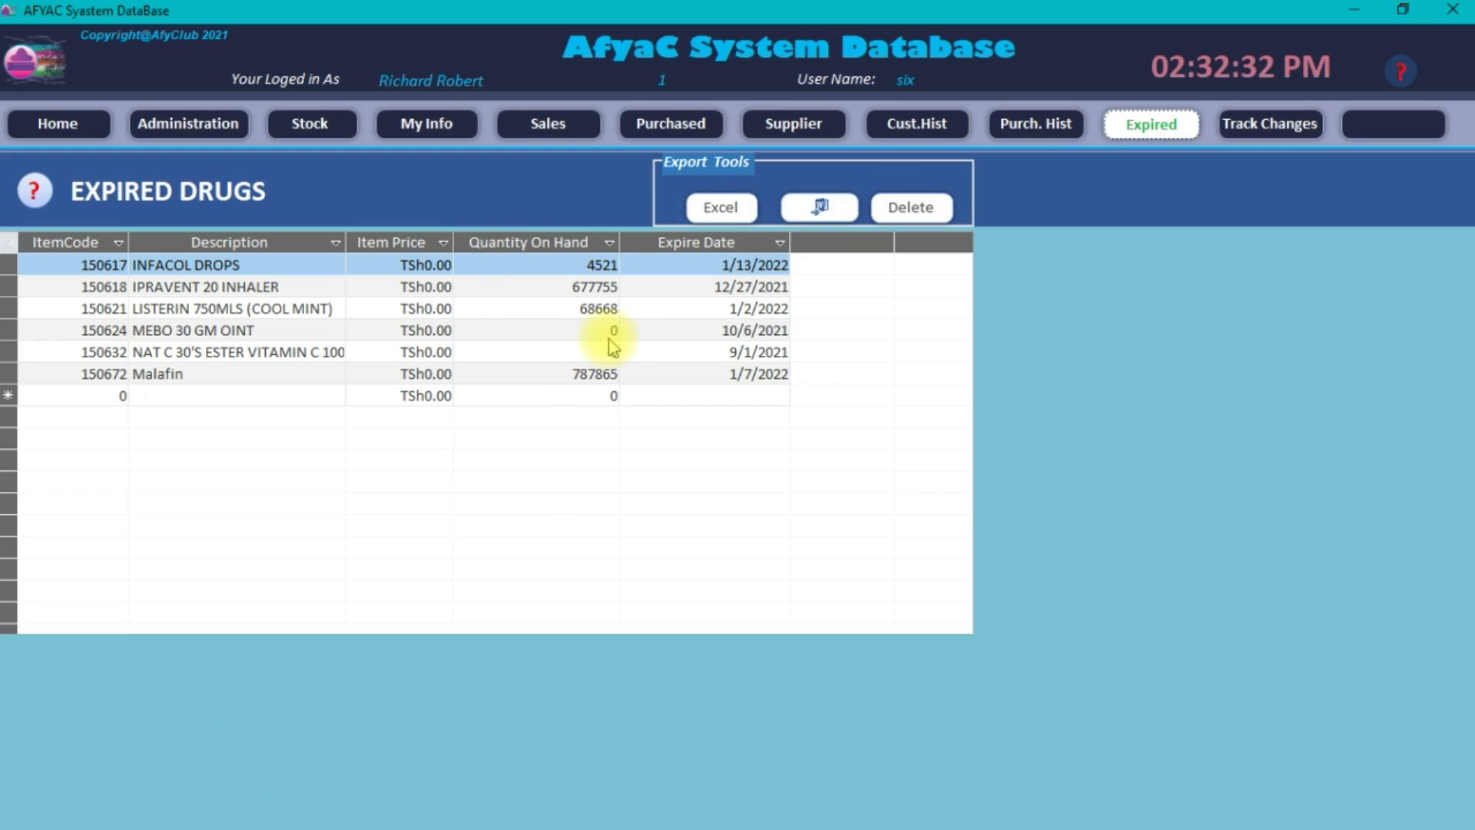
Reload the expired drugs a second time from the Home page and reopen the expired drugs list
{"action": "left_click", "coordinate": [92, 123]}
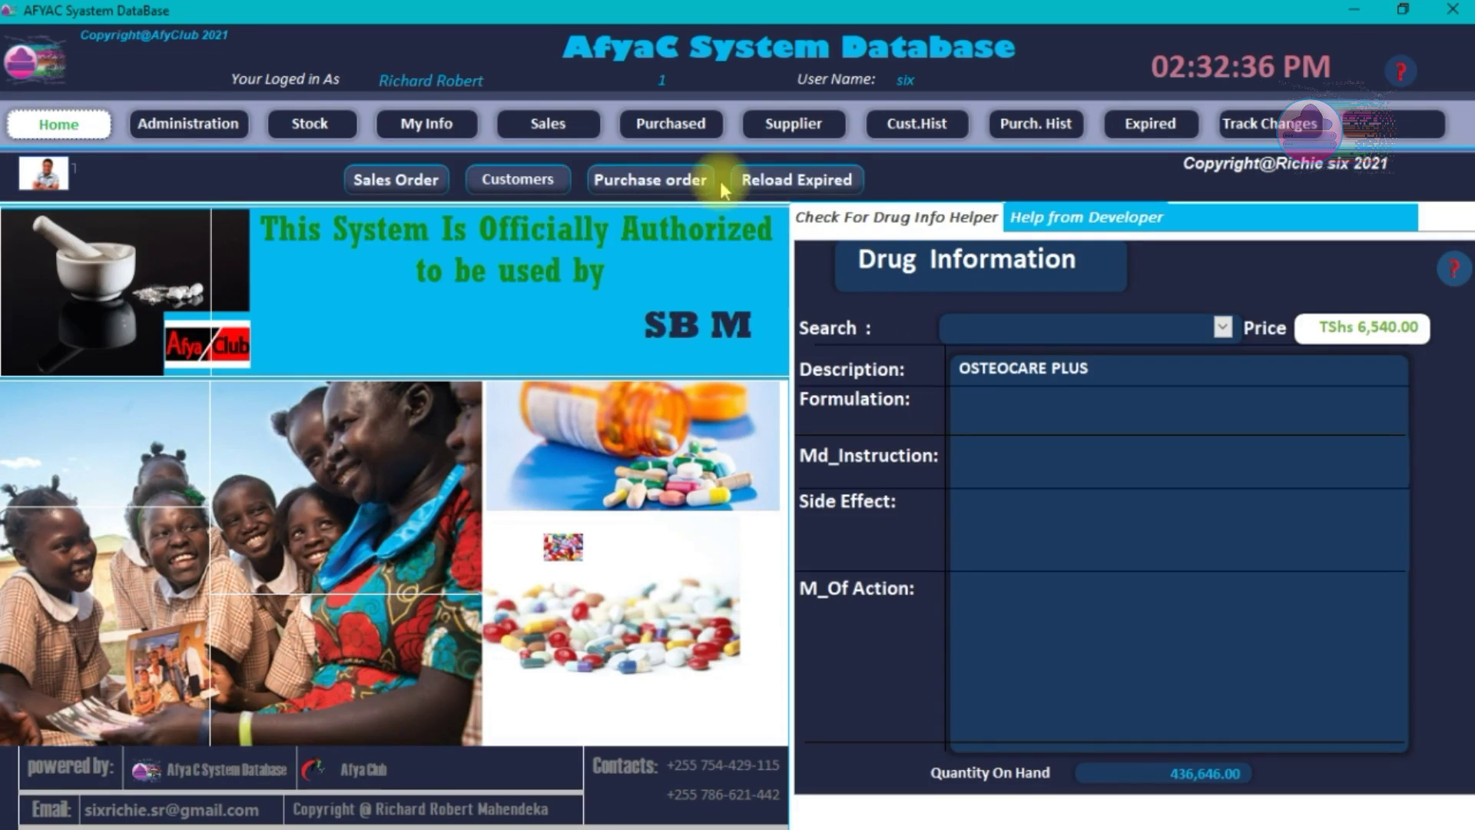
{"action": "left_click", "coordinate": [739, 181]}
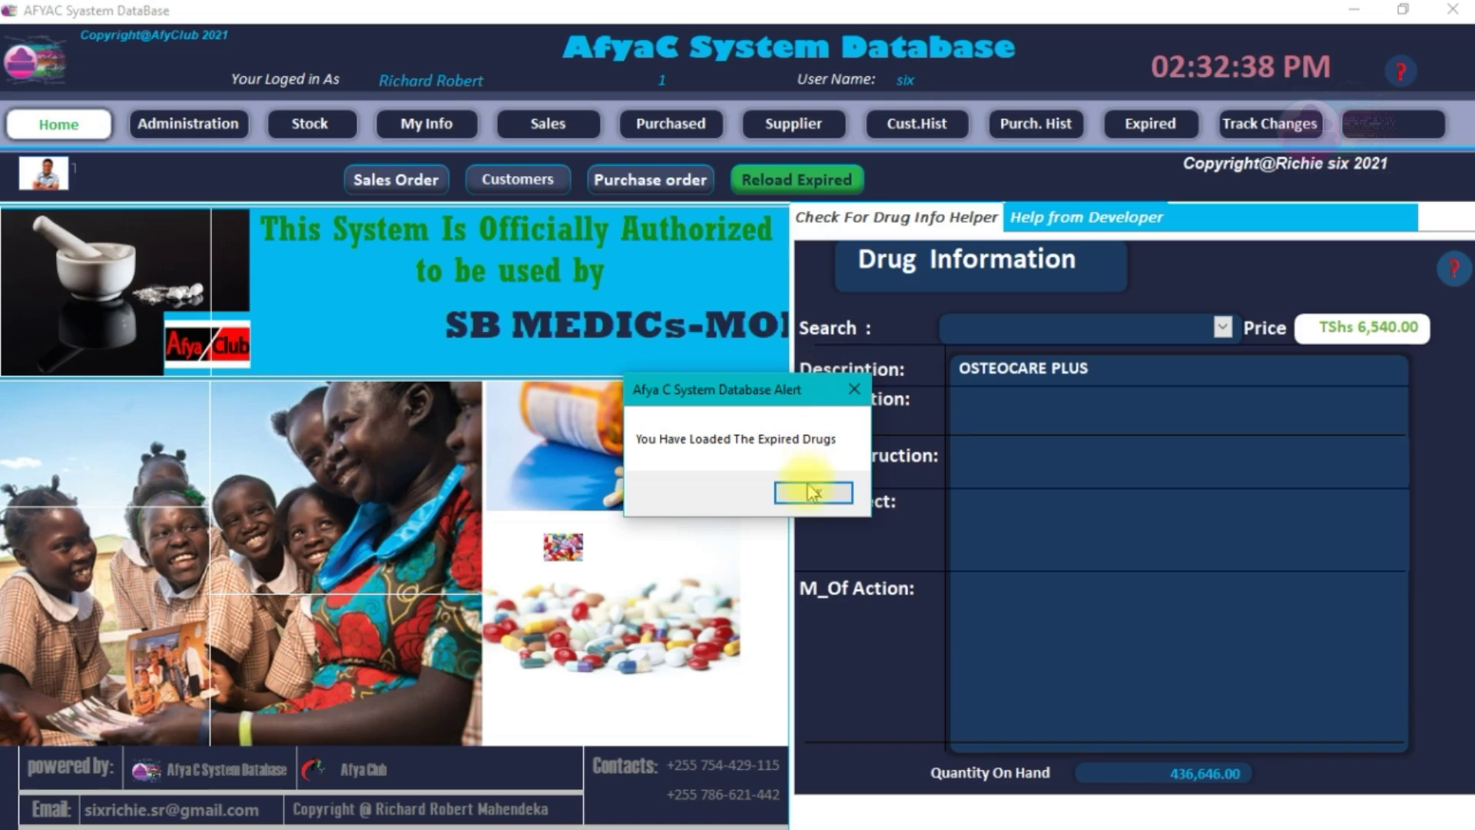
{"action": "left_click", "coordinate": [854, 388]}
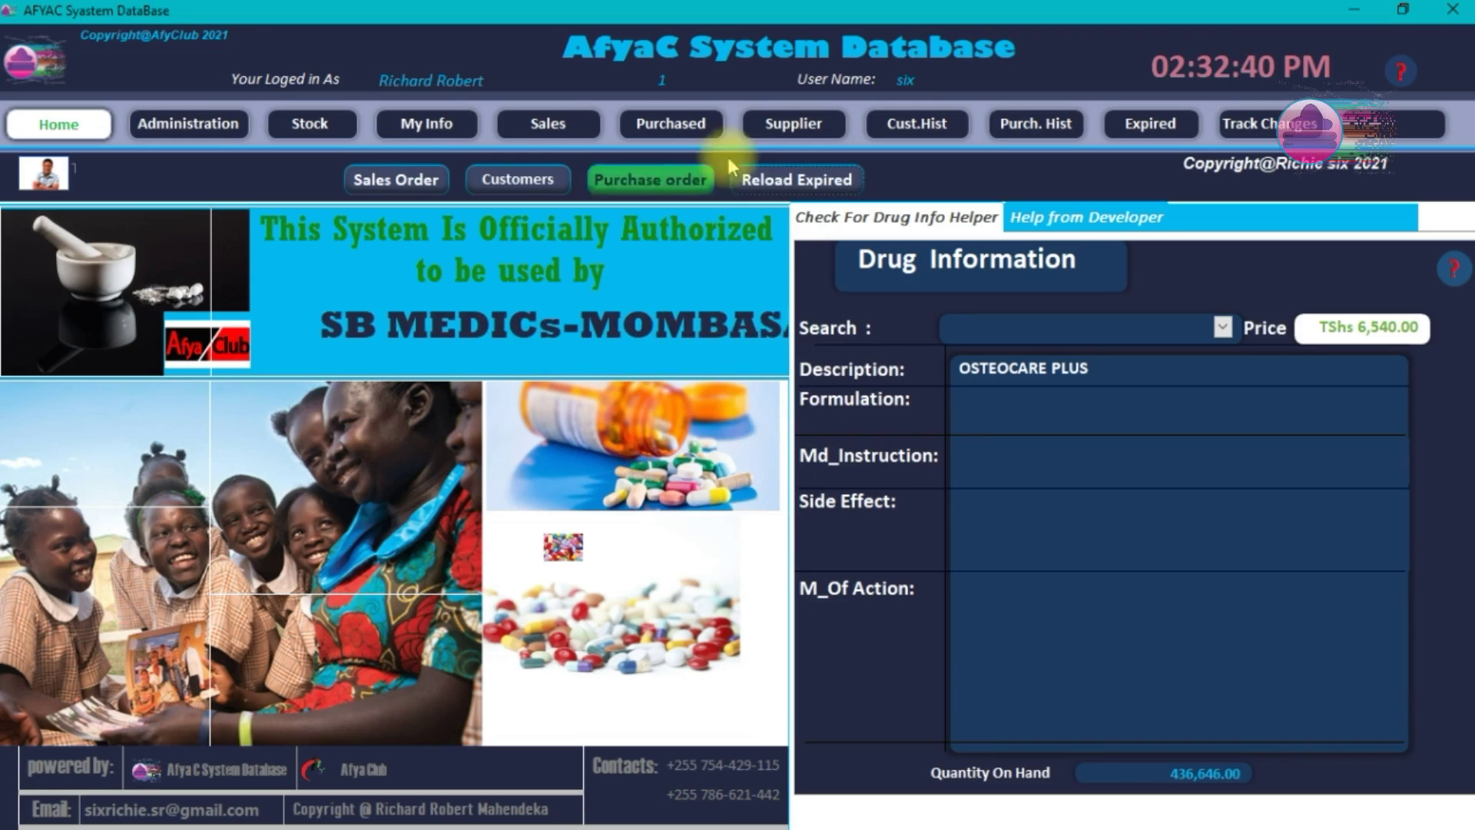
{"action": "left_click", "coordinate": [1171, 123]}
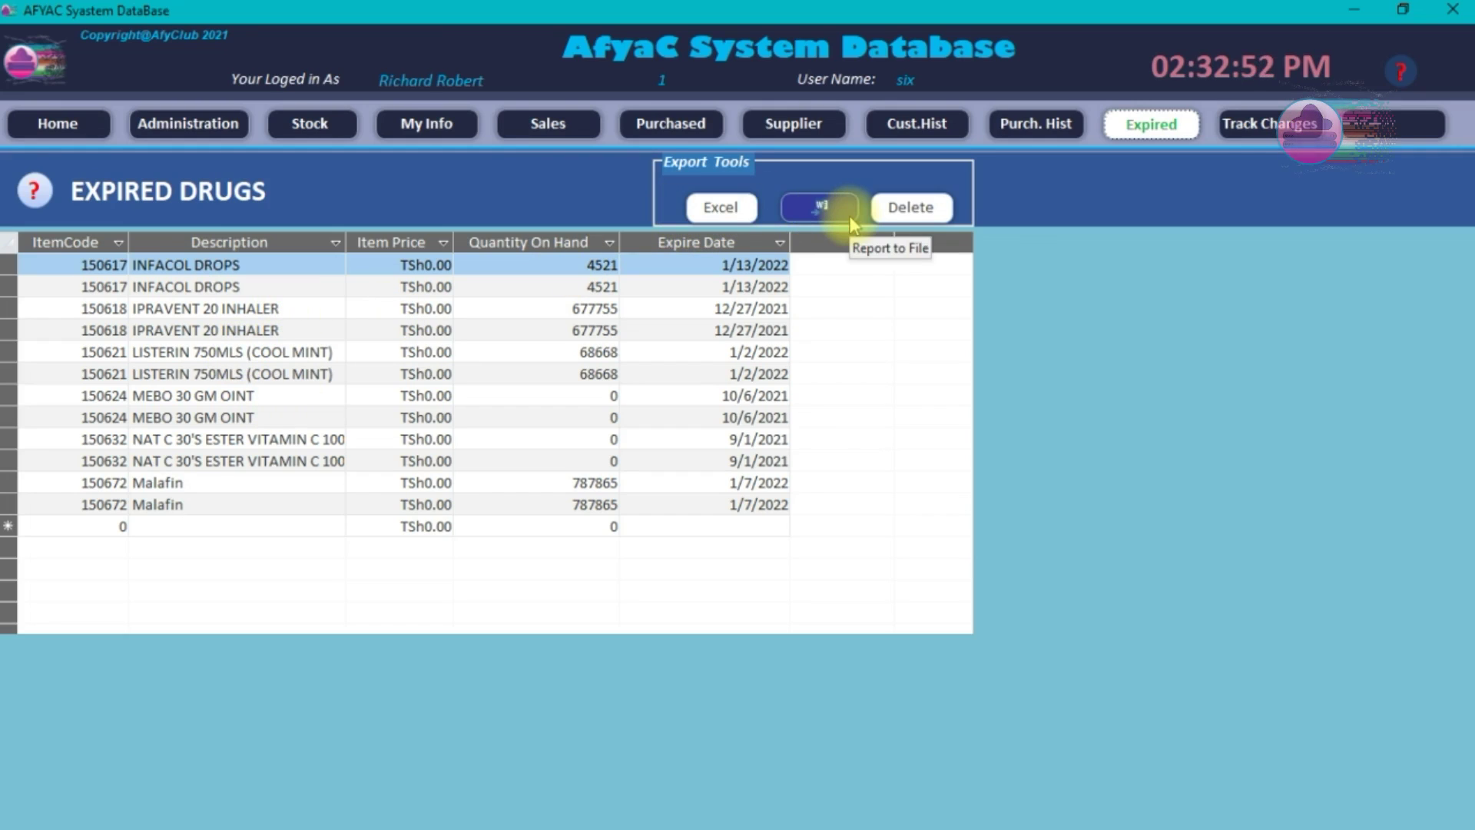
Delete all records from the expired drugs report and refresh the list by leaving for the Home page and reopening it
{"action": "left_click", "coordinate": [913, 207]}
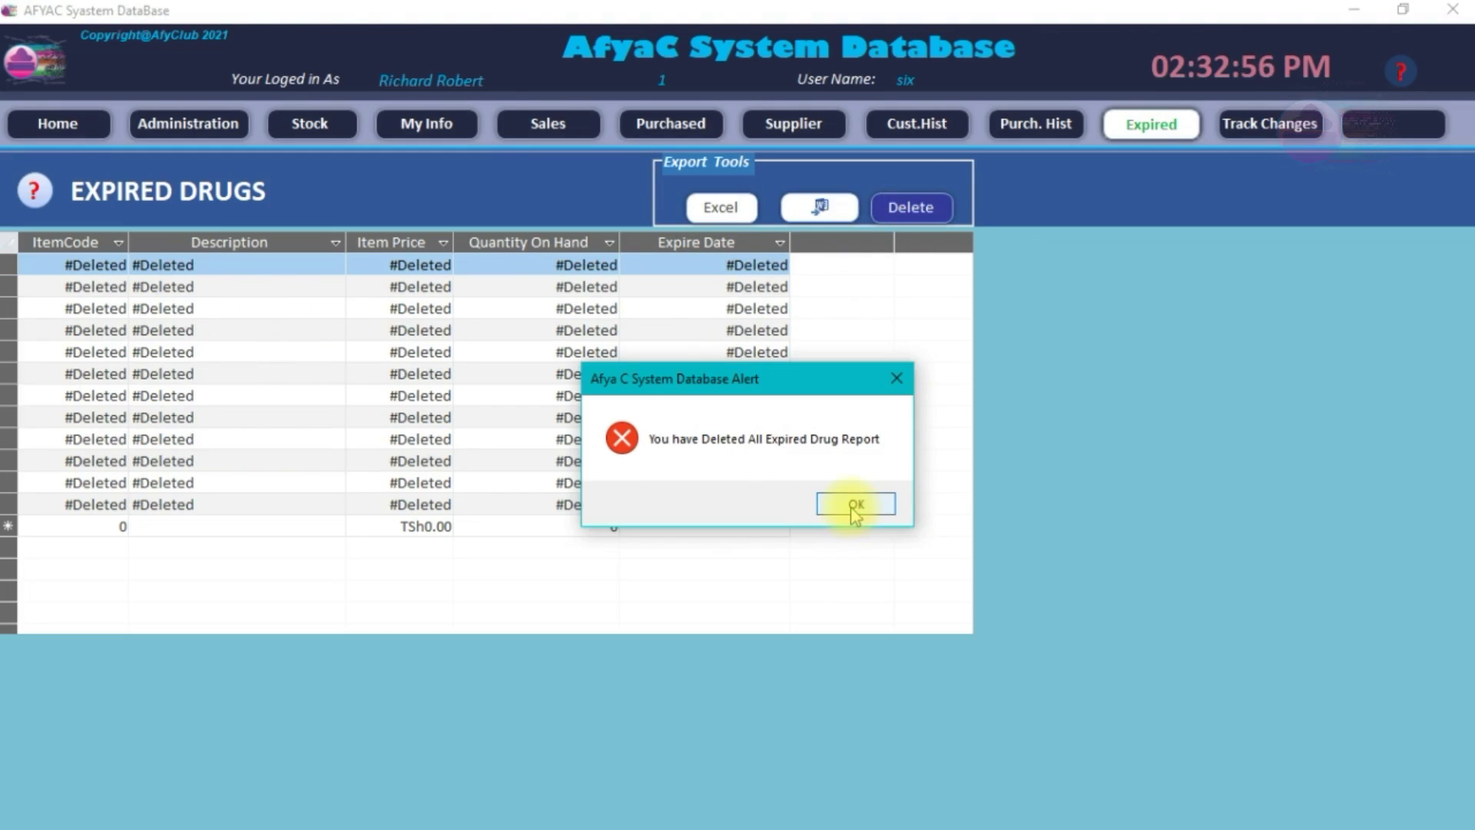
{"action": "left_click", "coordinate": [855, 504]}
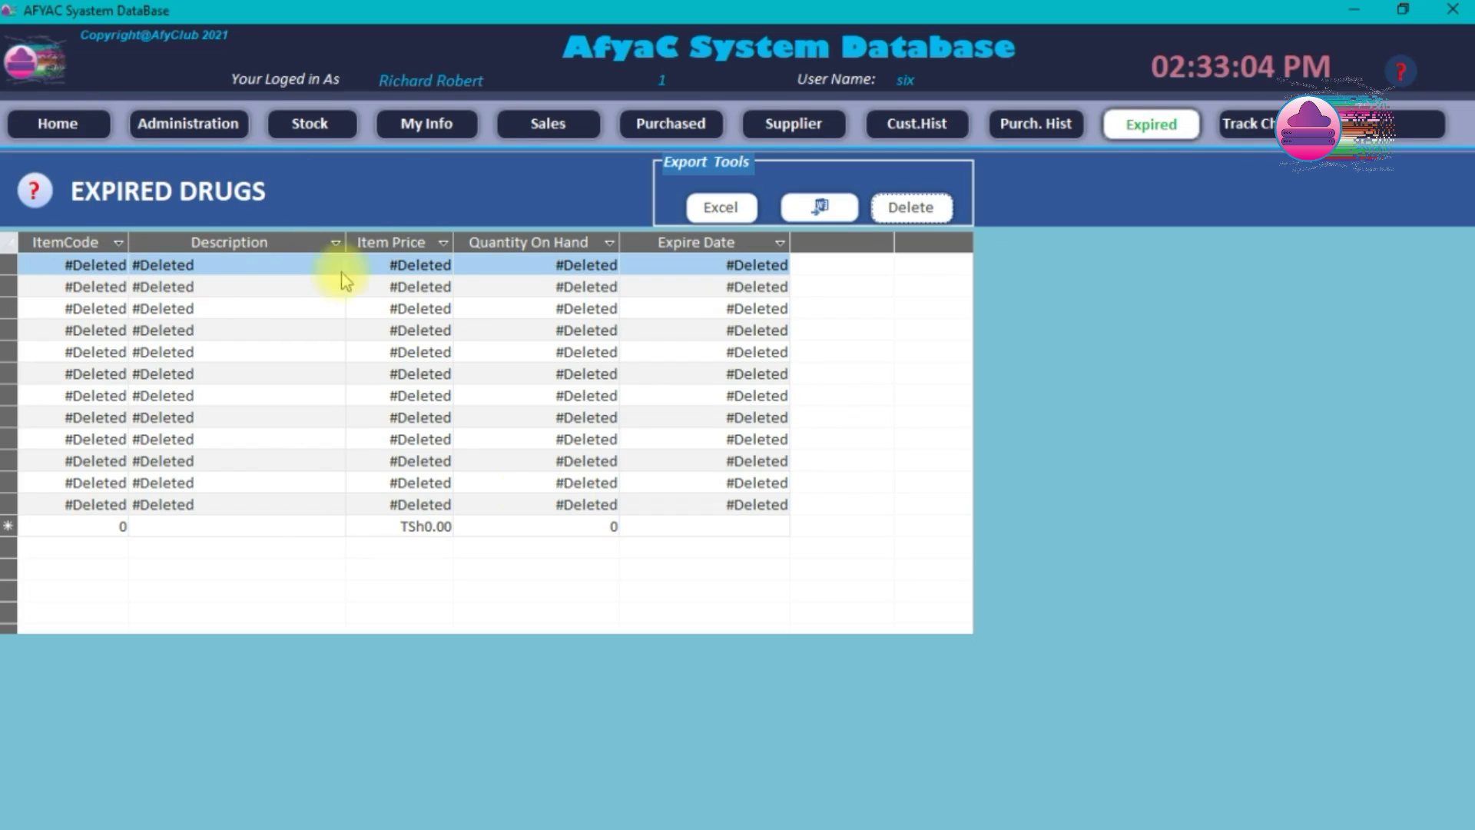
{"action": "left_click", "coordinate": [54, 123]}
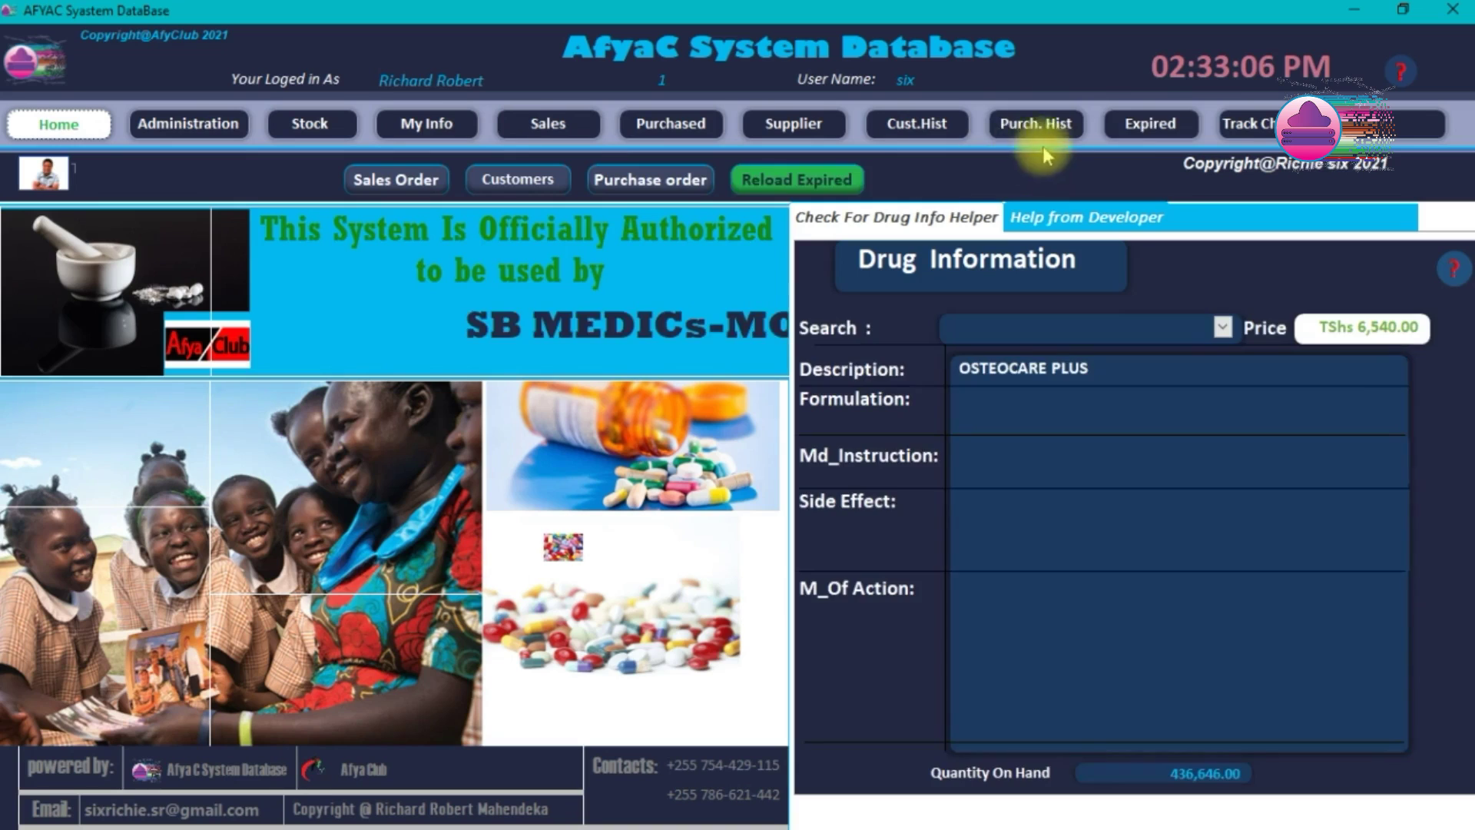
{"action": "left_click", "coordinate": [1150, 125]}
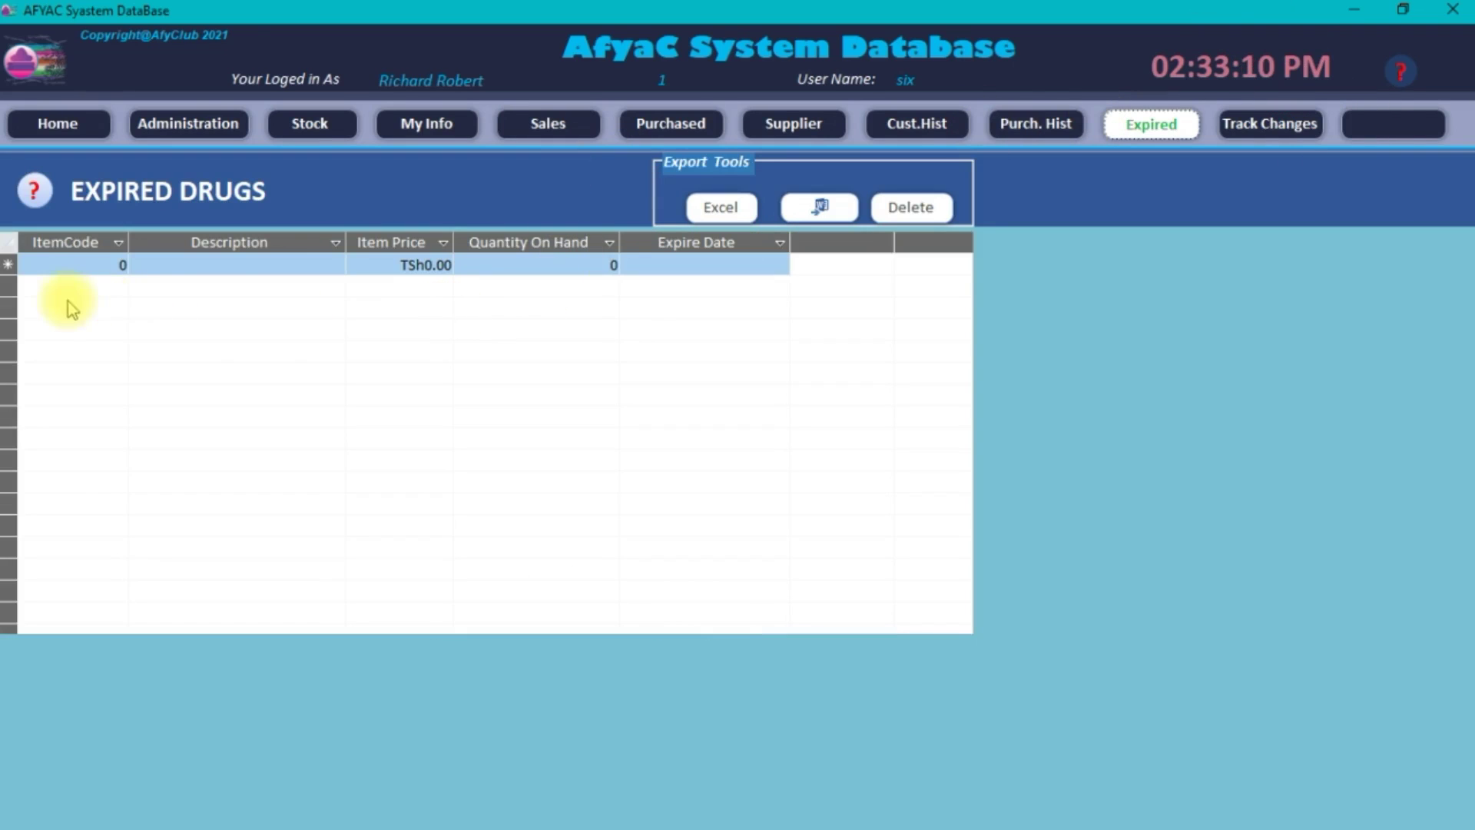
Reload the expired drugs from the Home page into the emptied list and open the expired drugs list
{"action": "left_click", "coordinate": [78, 135]}
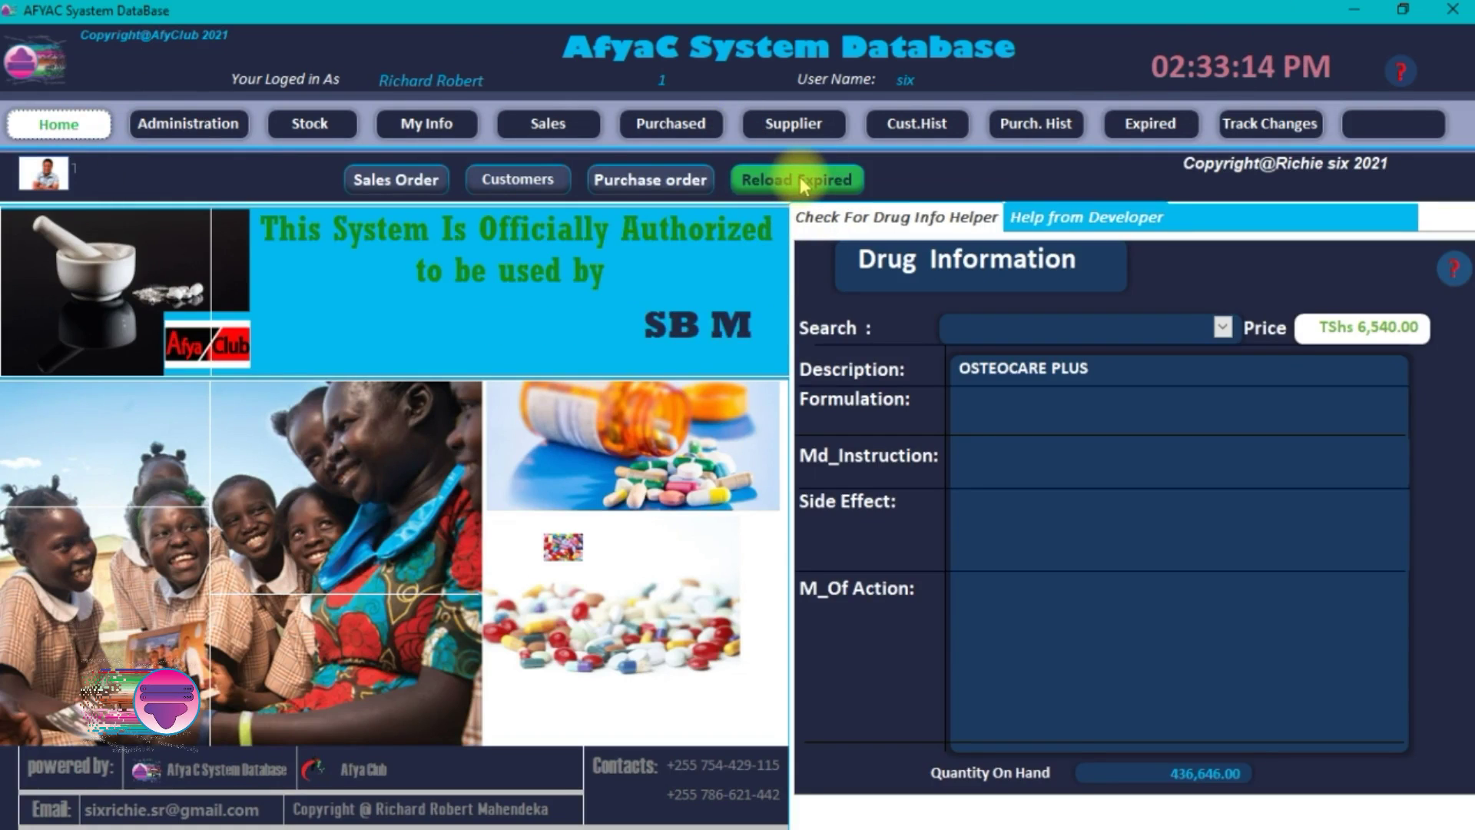
{"action": "left_click", "coordinate": [803, 182]}
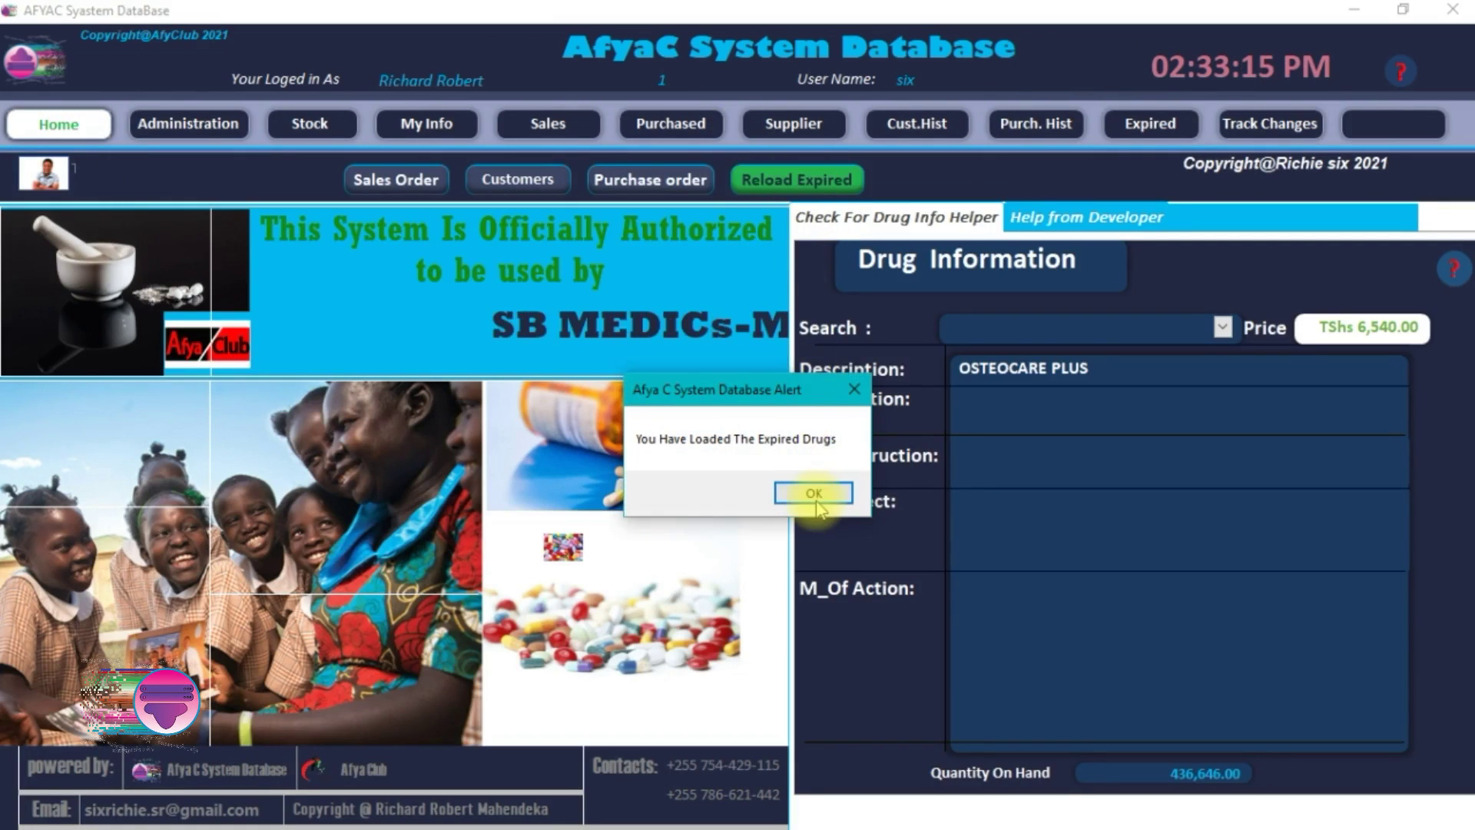
{"action": "left_click", "coordinate": [816, 495]}
{"action": "left_click", "coordinate": [1179, 126]}
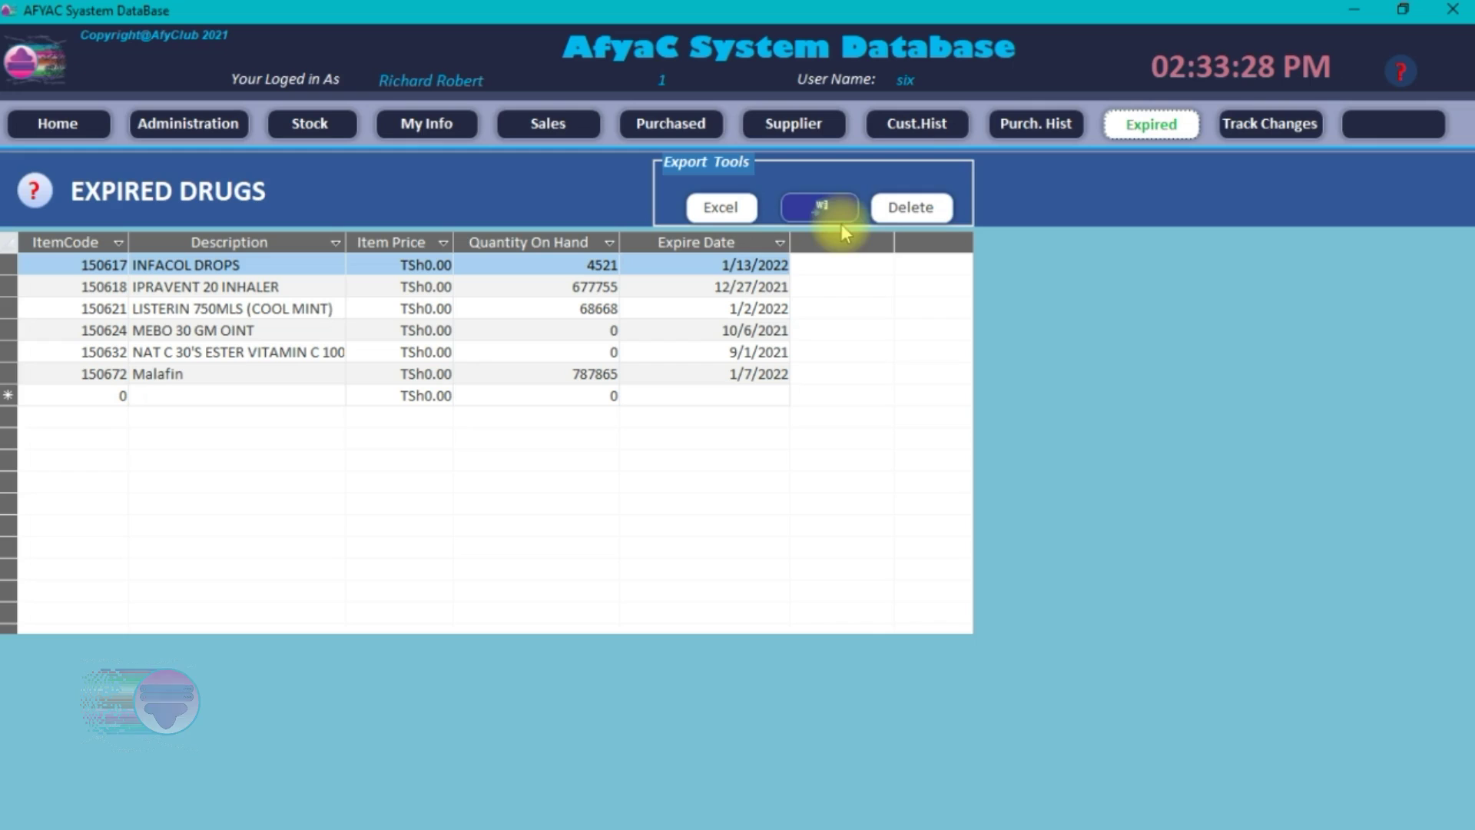
Delete all the reloaded records from the expired drugs report and return to the Home page
{"action": "left_click", "coordinate": [912, 212]}
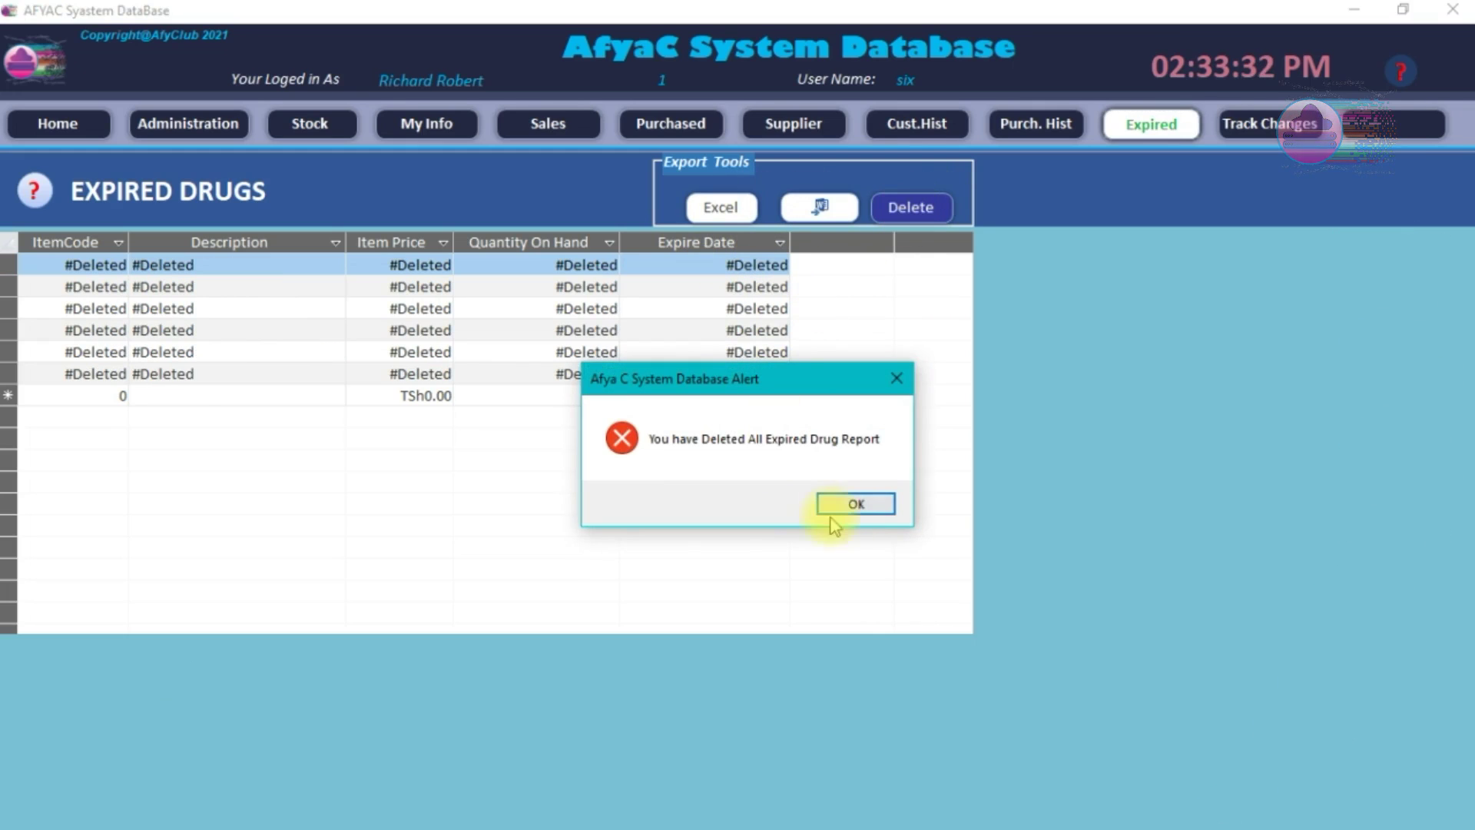
{"action": "left_click", "coordinate": [855, 507]}
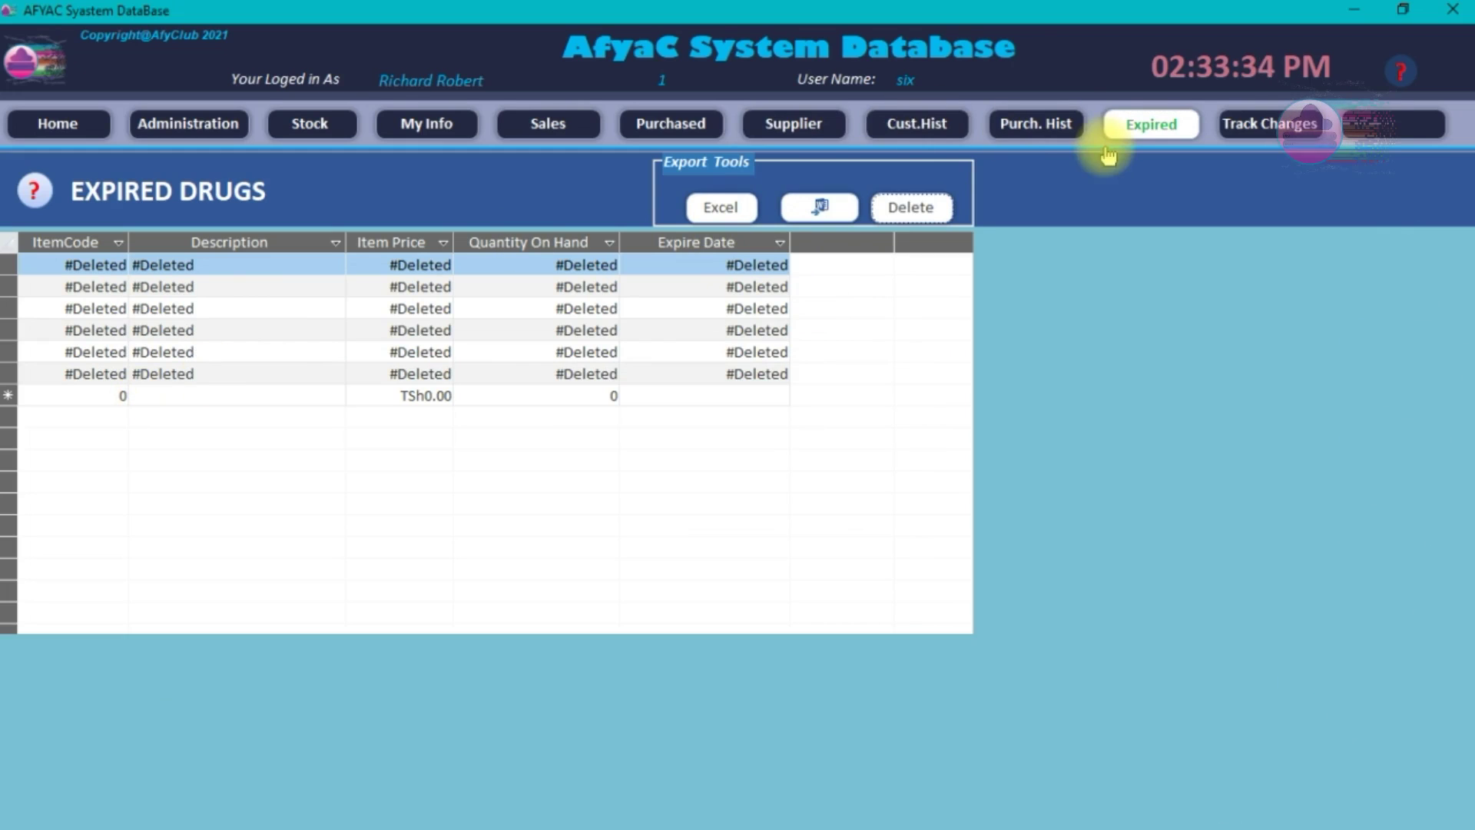
{"action": "left_click", "coordinate": [77, 124]}
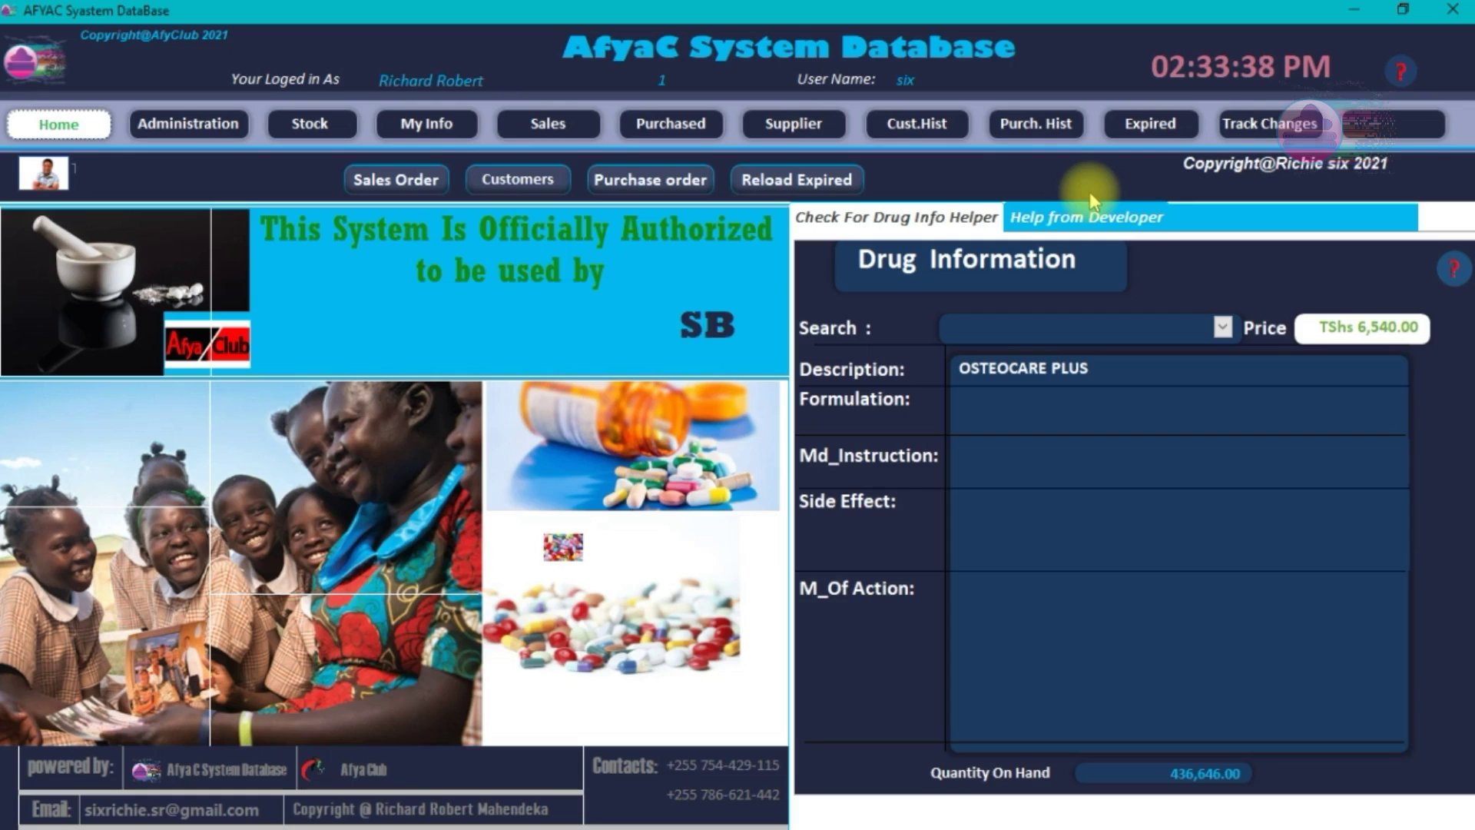